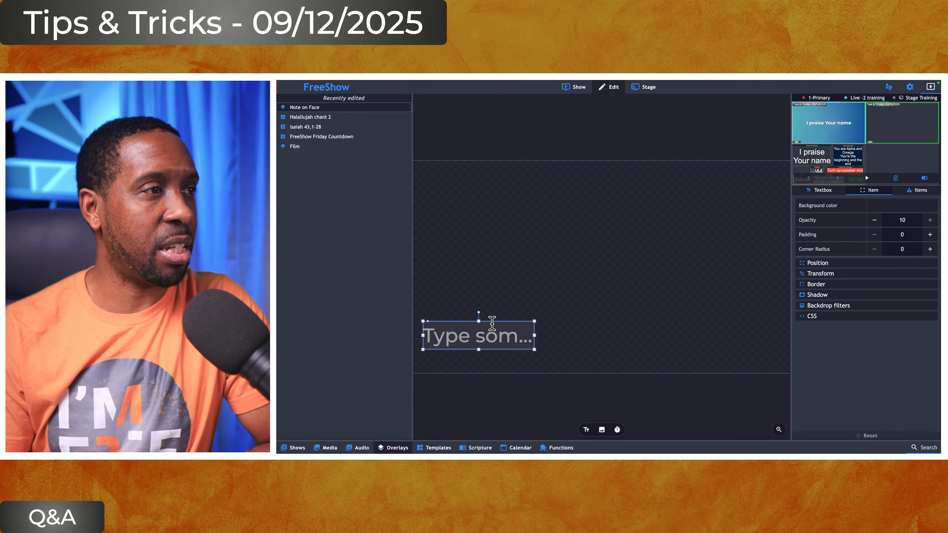
# Move the overlay's text box flush with the slide's left edge and reduce its height to fit one line of text.
pyautogui.moveTo(492, 321); pyautogui.dragTo(481, 300)
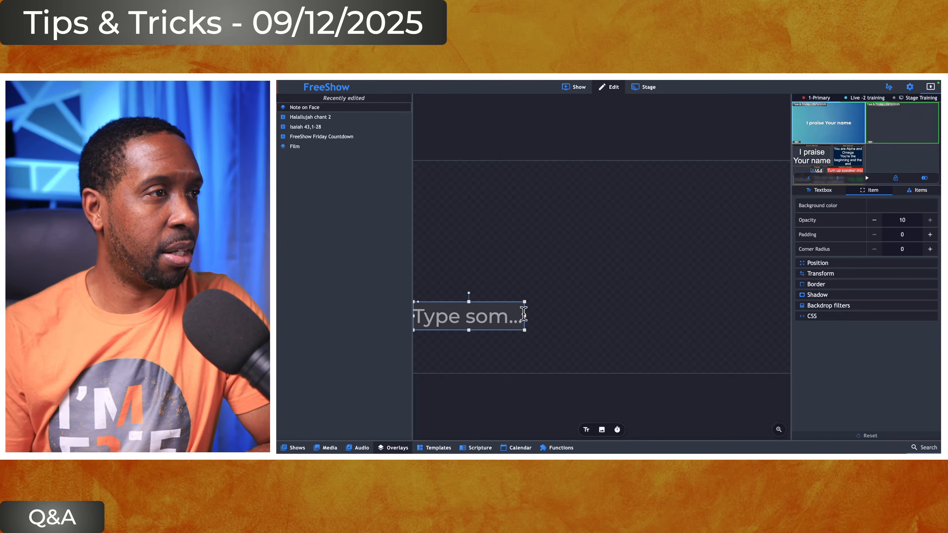
pyautogui.moveTo(528, 299); pyautogui.dragTo(525, 309)
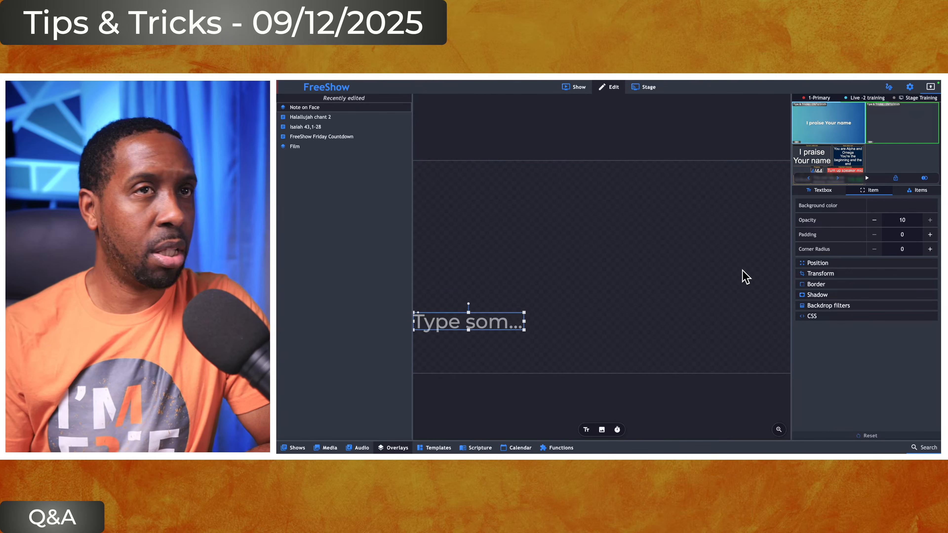
# Give the text box a grey gradient background and set its corner radius to 2.
pyautogui.click(891, 206)
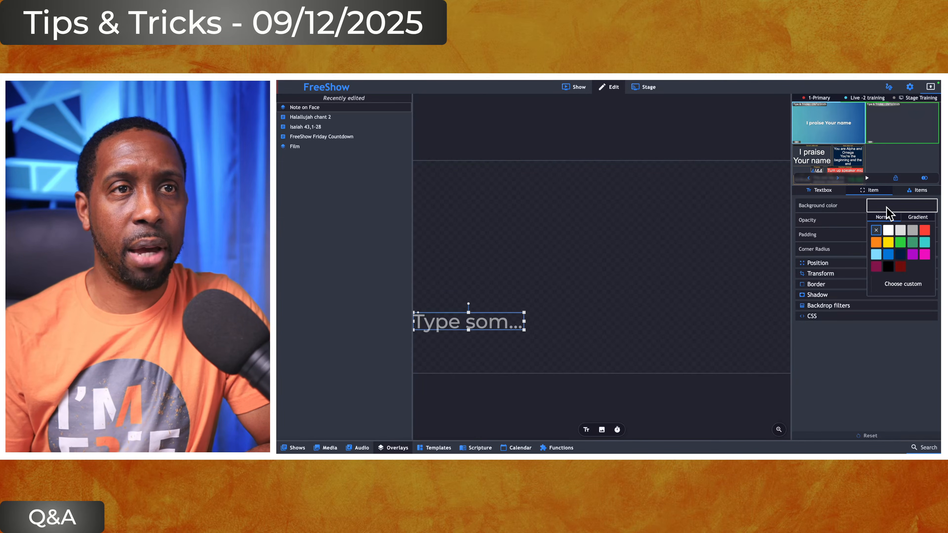
pyautogui.click(916, 219)
pyautogui.click(900, 279)
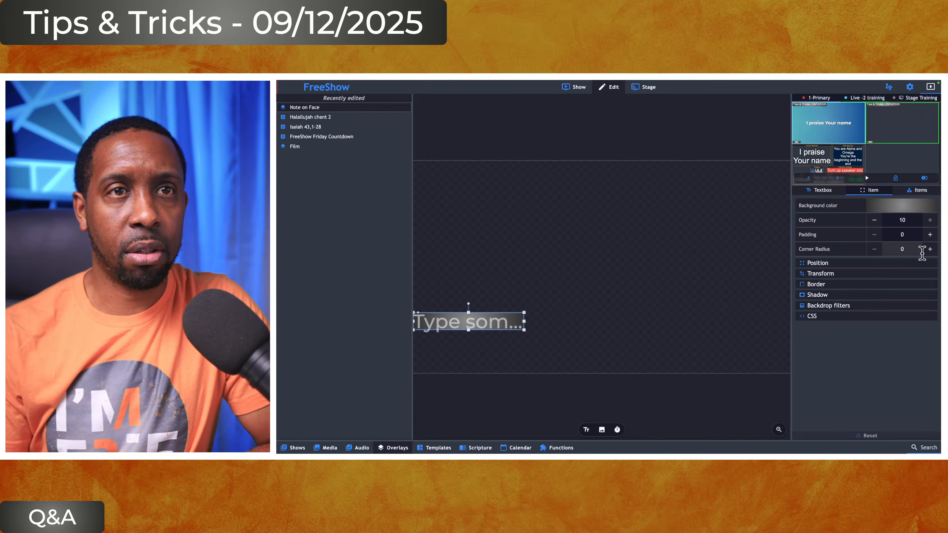
pyautogui.click(929, 250)
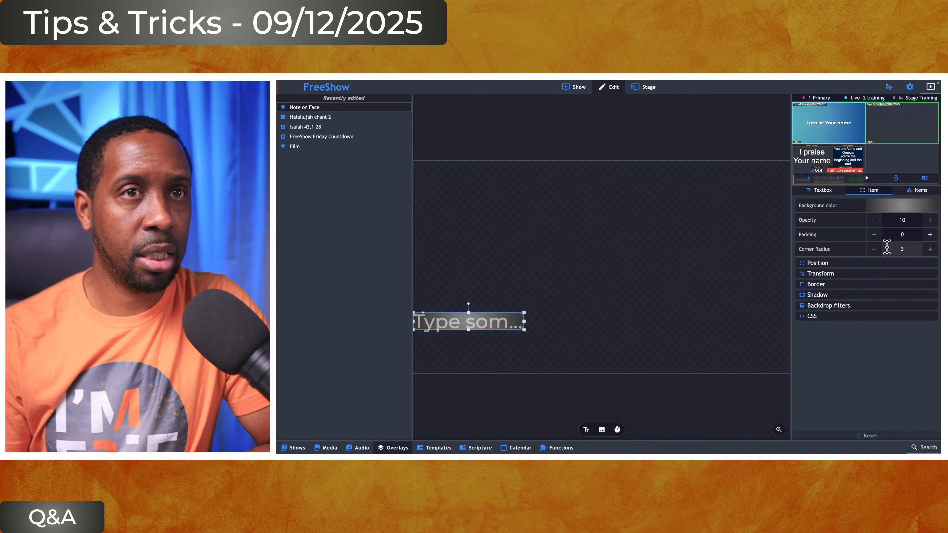
pyautogui.click(875, 250)
pyautogui.click(744, 254)
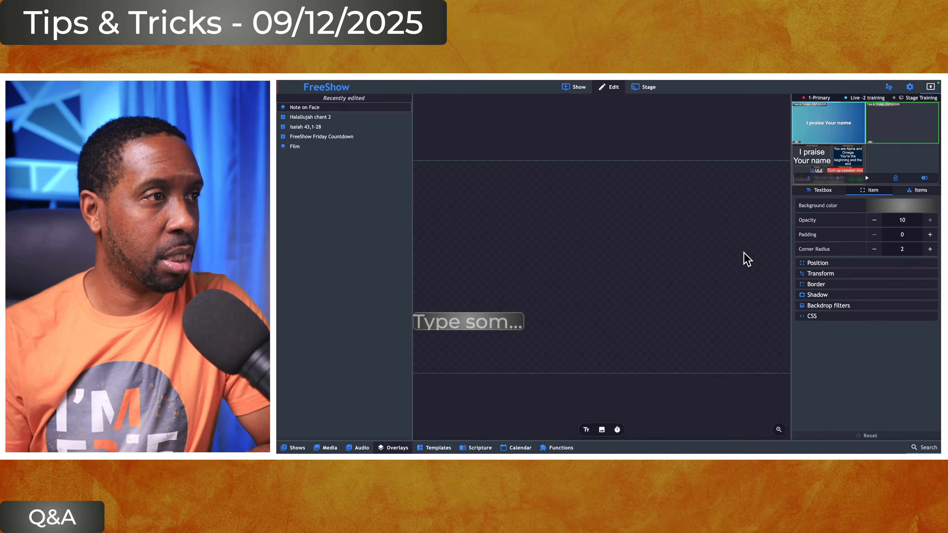
# Examine the dynamic values available for the text box, from the time entries through to the variables.
pyautogui.rightClick(476, 319)
pyautogui.click(510, 329)
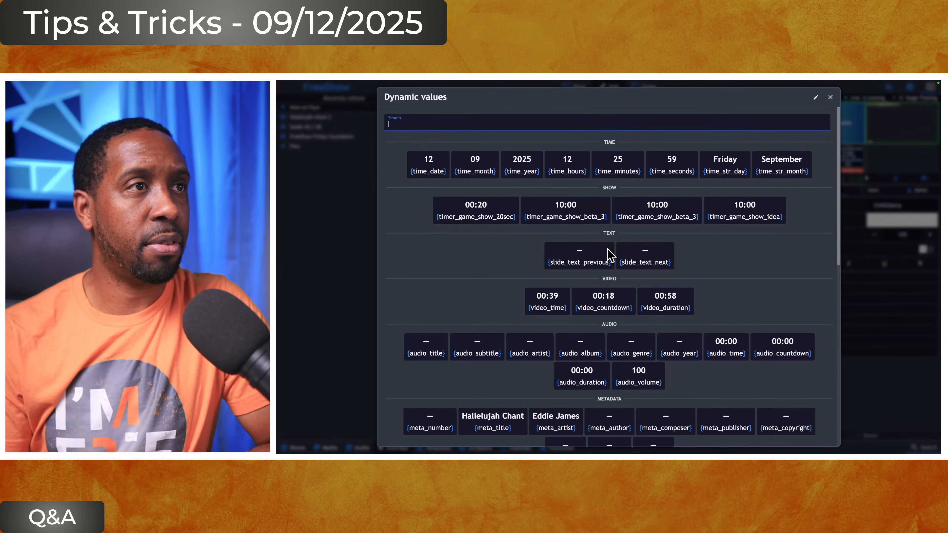
pyautogui.scroll(-2, 609, 301)
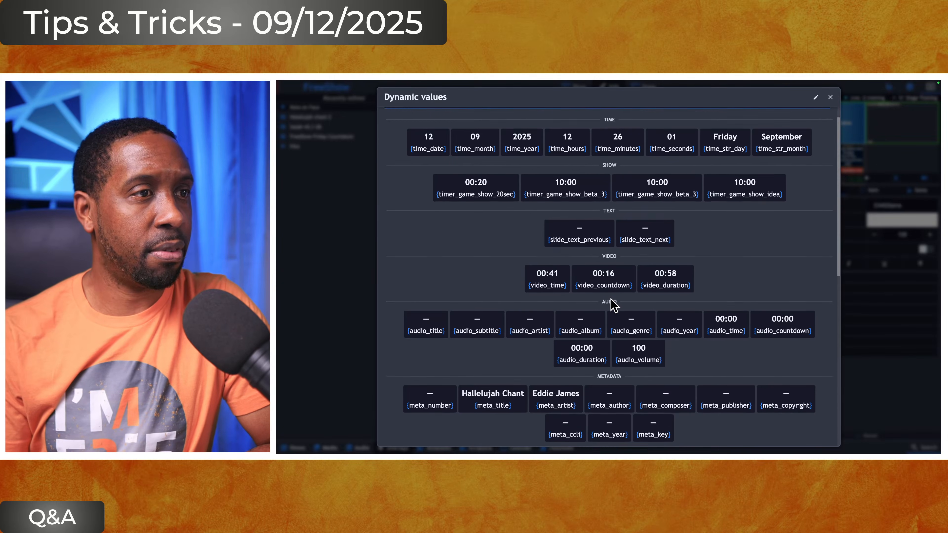
pyautogui.scroll(-2, 614, 306)
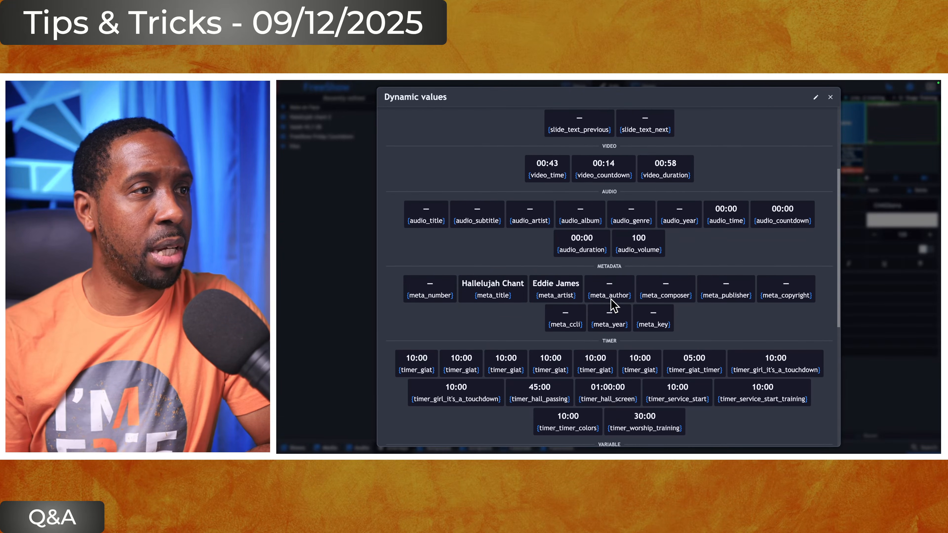
pyautogui.scroll(-2, 598, 334)
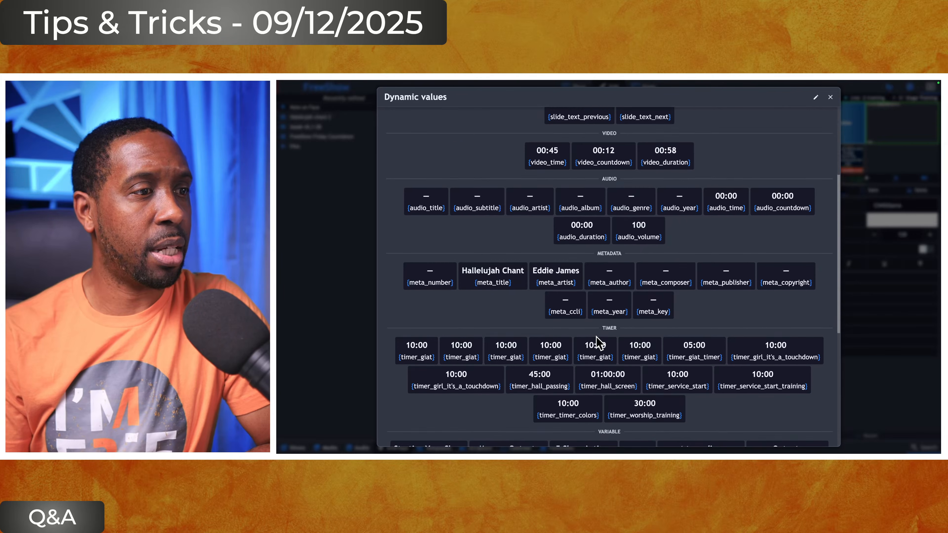
pyautogui.scroll(-6, 596, 337)
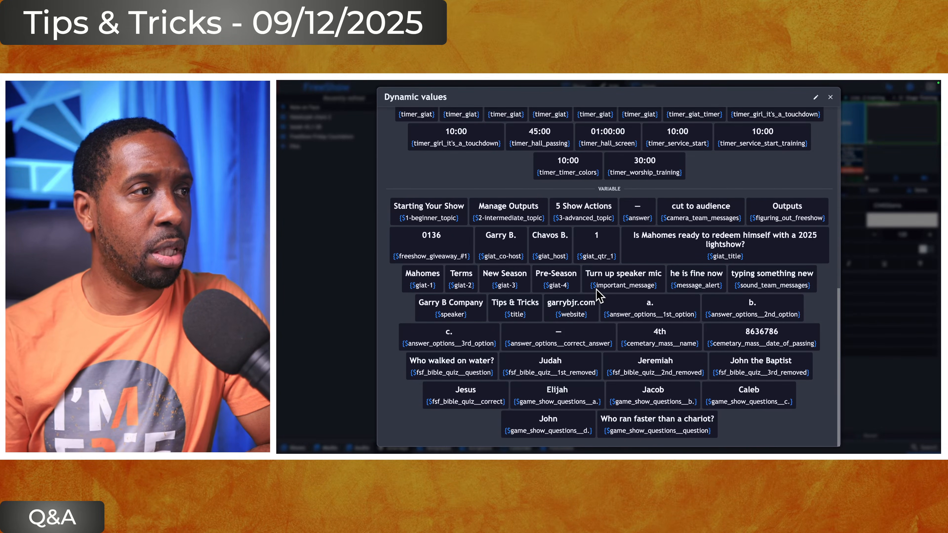
pyautogui.scroll(4, 597, 328)
pyautogui.scroll(8, 596, 292)
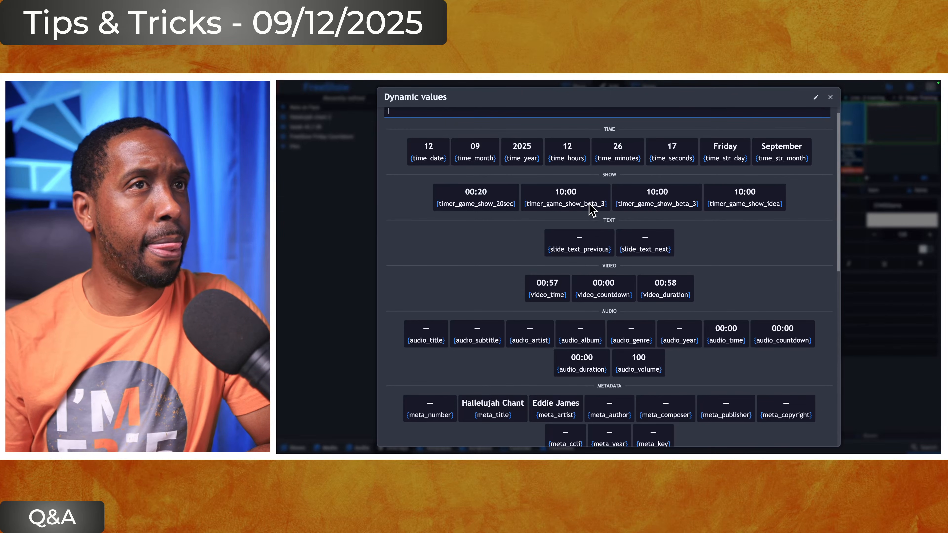
pyautogui.scroll(1, 588, 206)
pyautogui.scroll(-2, 587, 202)
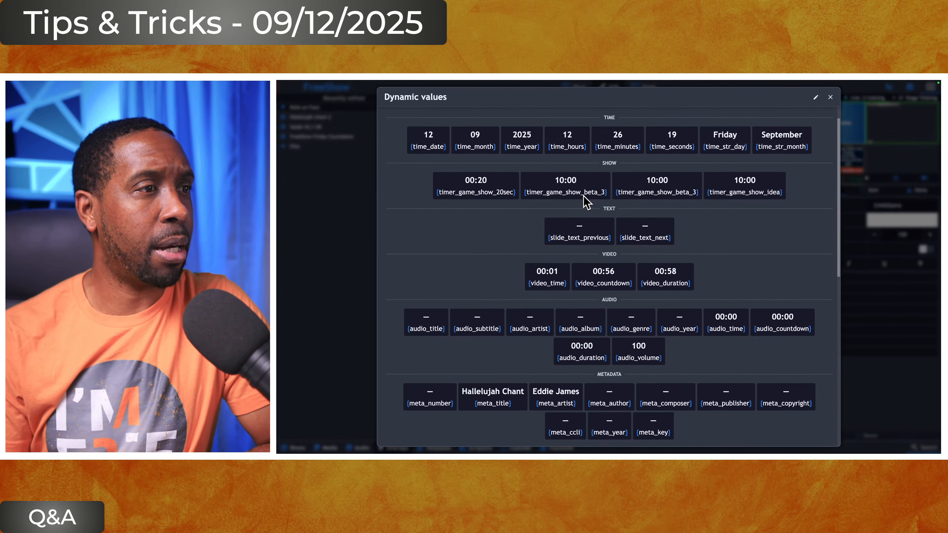
pyautogui.scroll(2, 587, 202)
# Search the dynamic values for "not", clear the search, scan the list again and close it.
pyautogui.write('note')
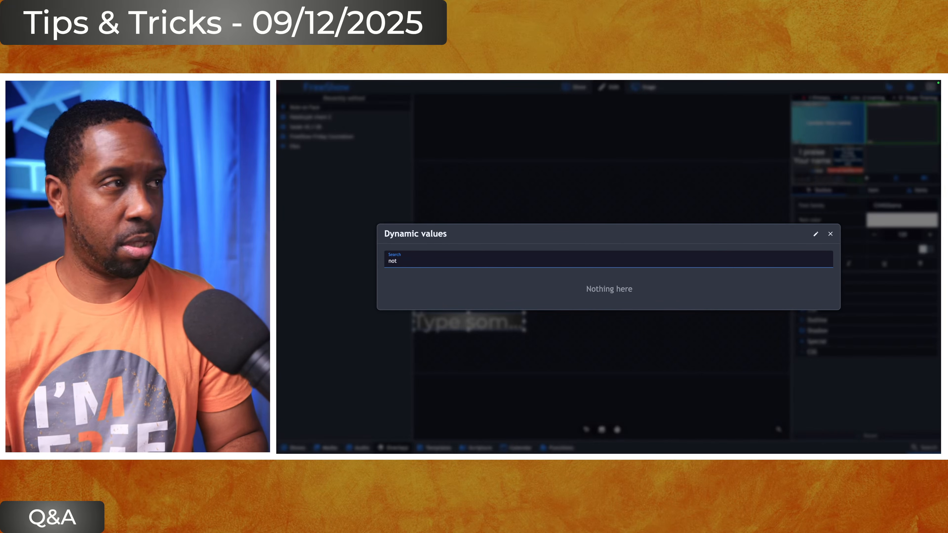
pyautogui.press('BackSpace')
pyautogui.press('BackSpace')
pyautogui.press('BackSpace')
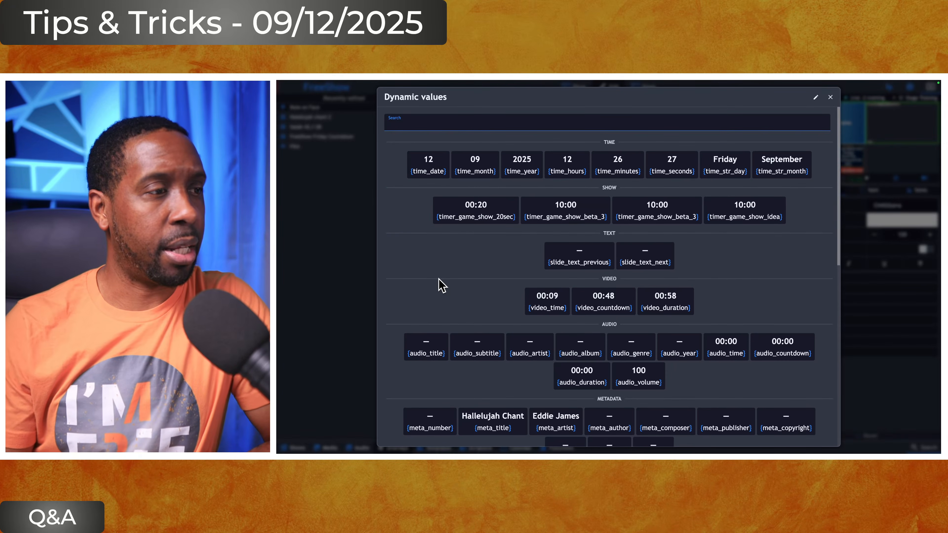
pyautogui.scroll(-1, 442, 320)
pyautogui.scroll(-1, 444, 320)
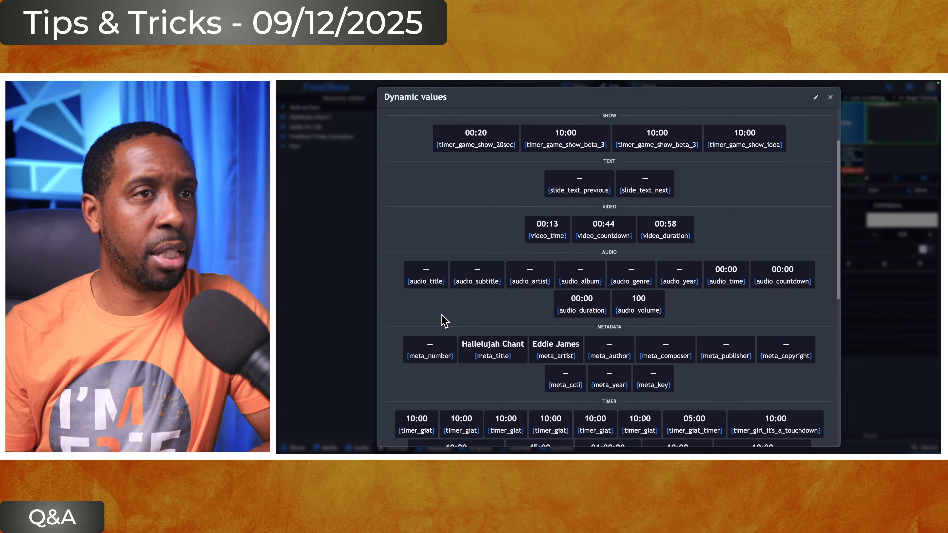
pyautogui.scroll(2, 444, 321)
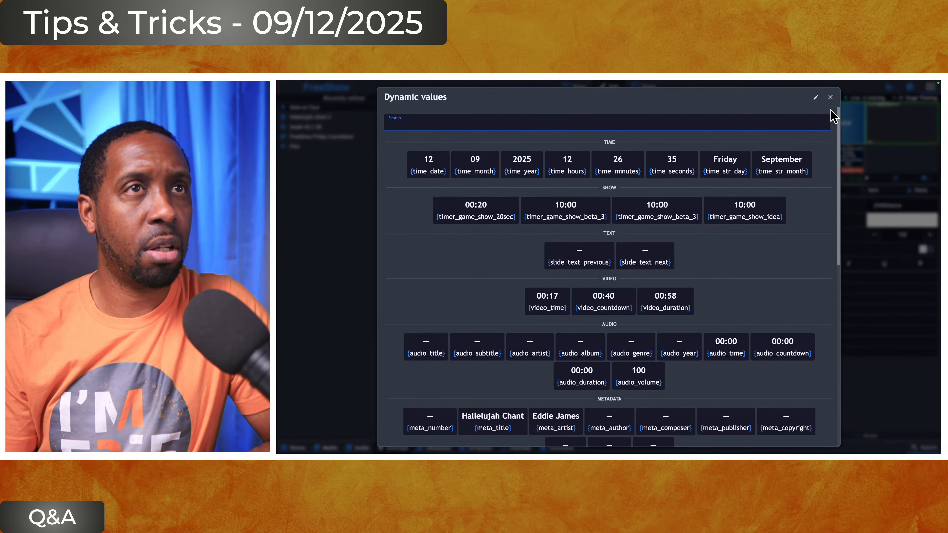
pyautogui.click(831, 98)
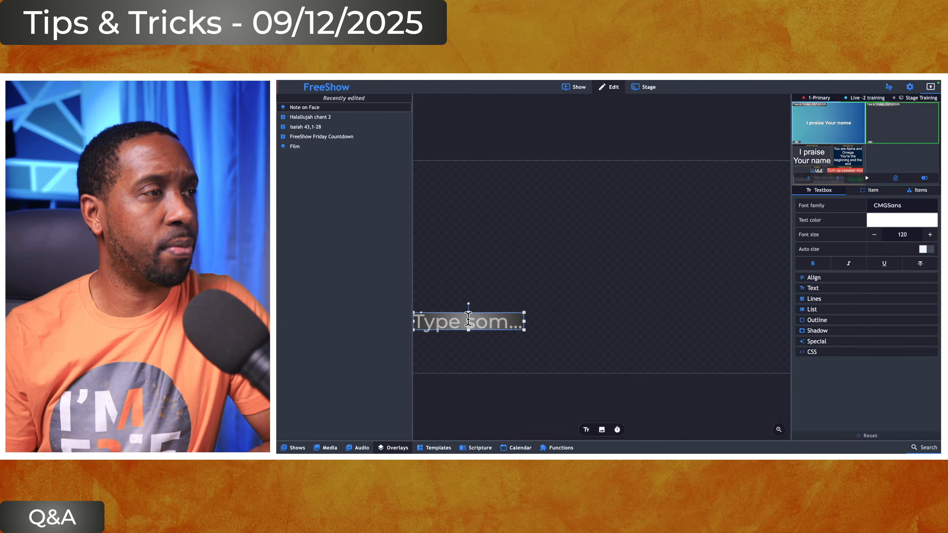
# Reopen the text box's dynamic values and review the metadata, timer and variable entries for one related to slide notes.
pyautogui.rightClick(484, 319)
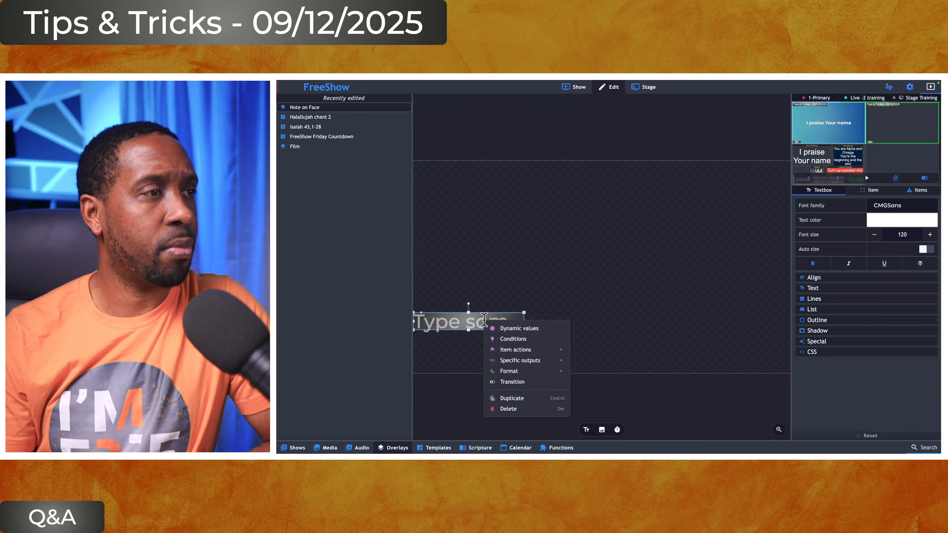
pyautogui.click(511, 276)
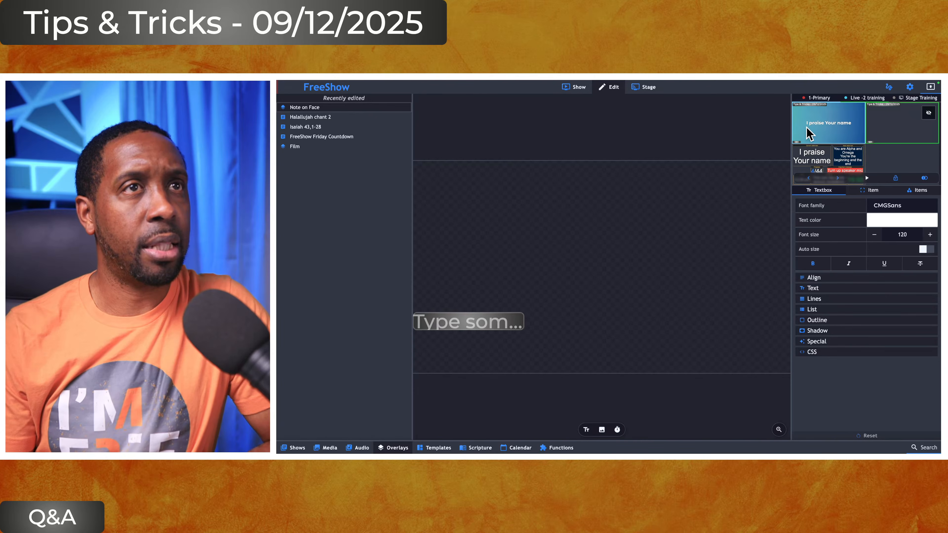
pyautogui.rightClick(474, 323)
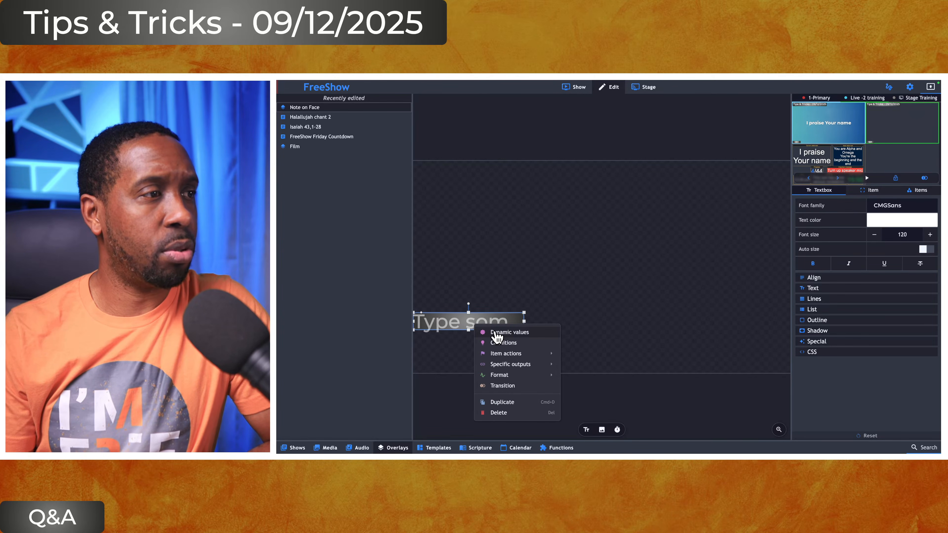
pyautogui.click(497, 333)
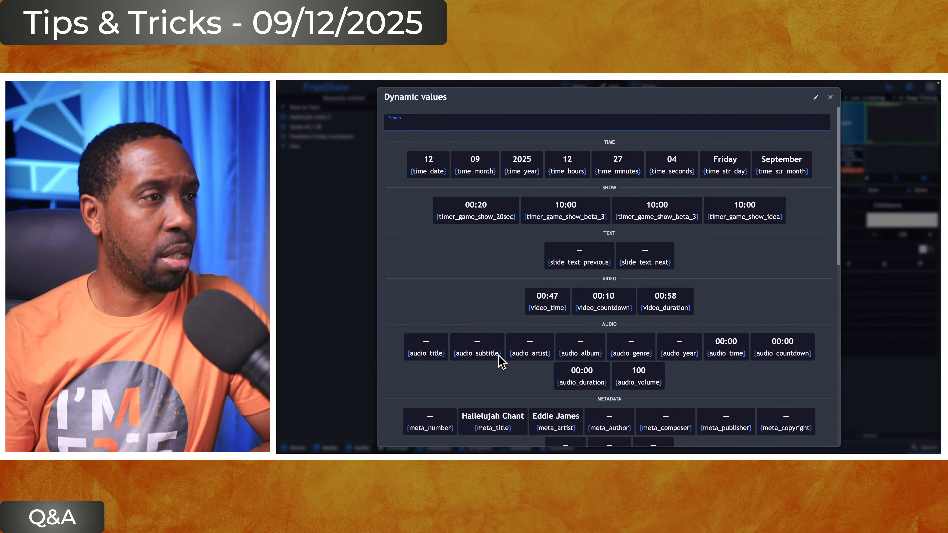
pyautogui.scroll(-1, 612, 385)
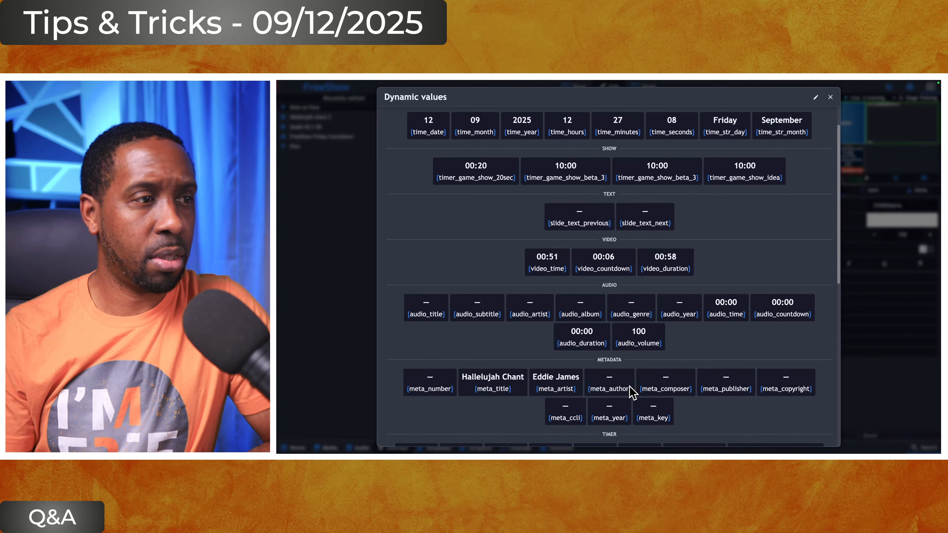
pyautogui.scroll(-2, 631, 390)
pyautogui.scroll(-1, 631, 390)
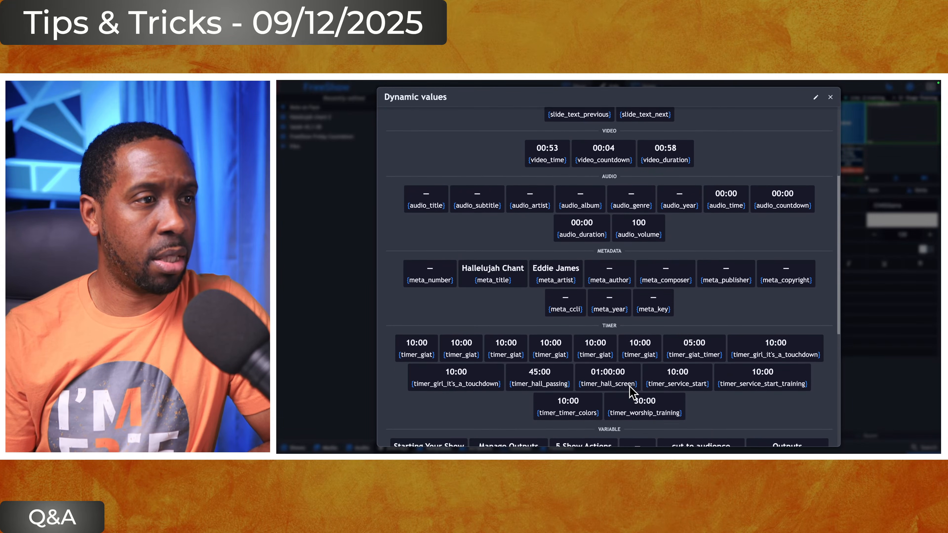
pyautogui.scroll(-3, 630, 387)
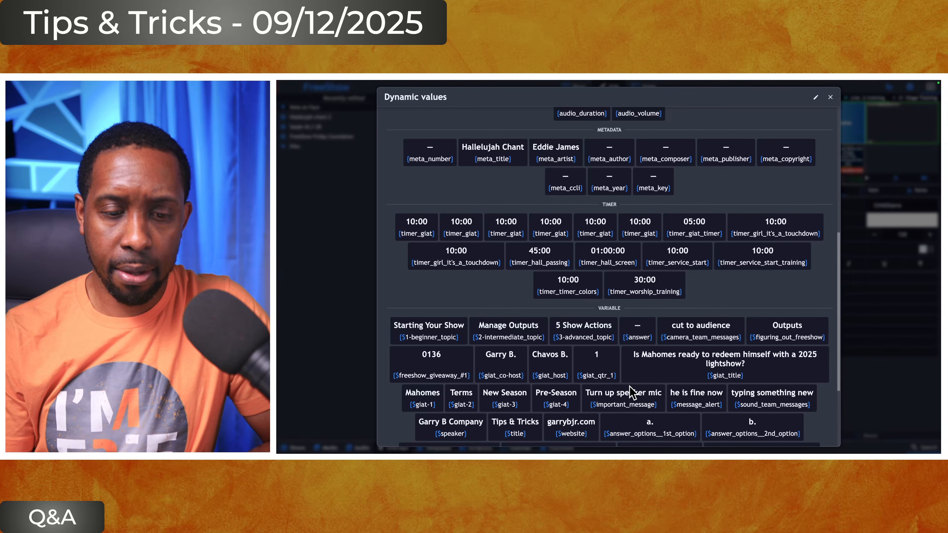
pyautogui.scroll(-1, 629, 387)
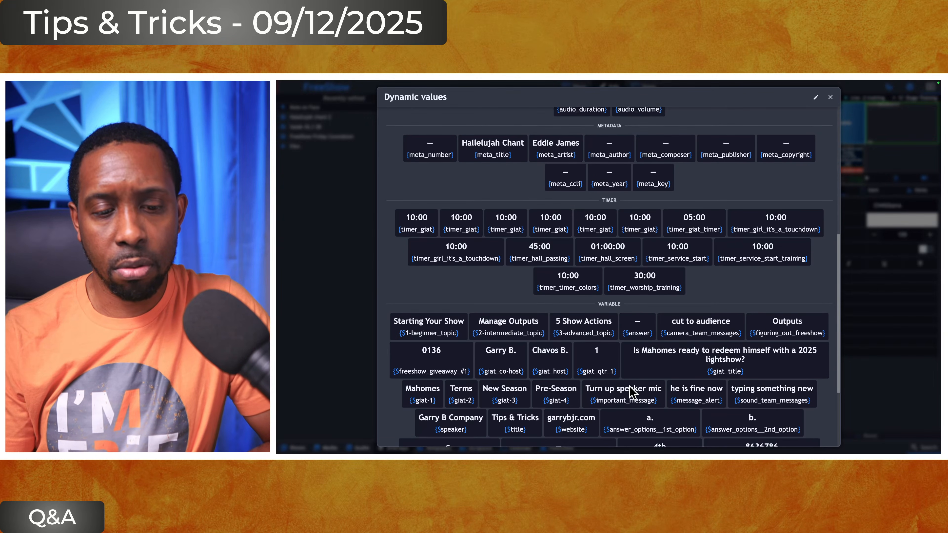
pyautogui.scroll(-1, 629, 387)
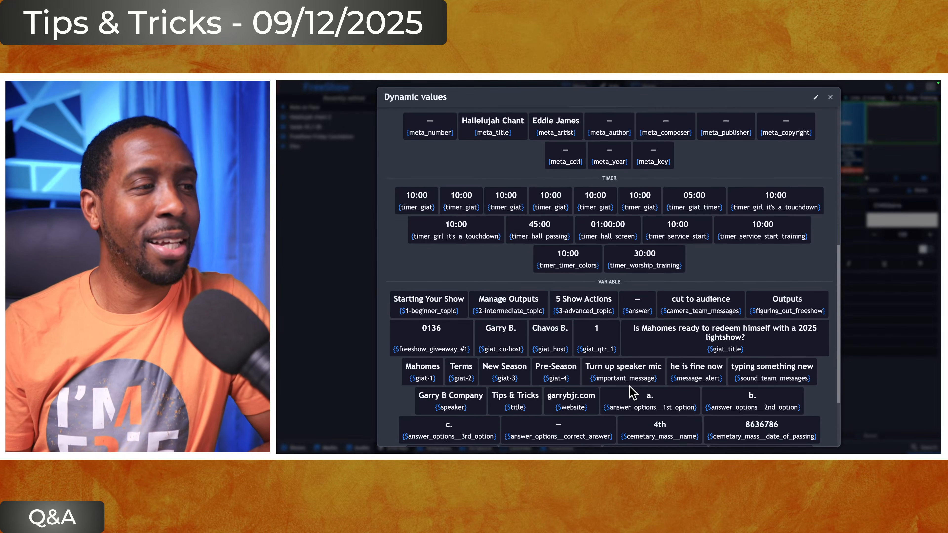
pyautogui.scroll(1, 629, 387)
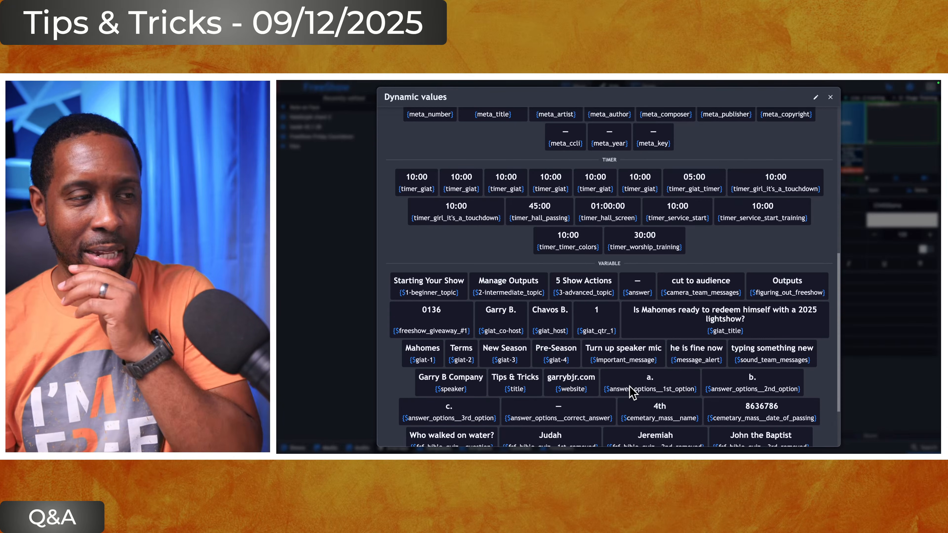
pyautogui.scroll(-2, 630, 388)
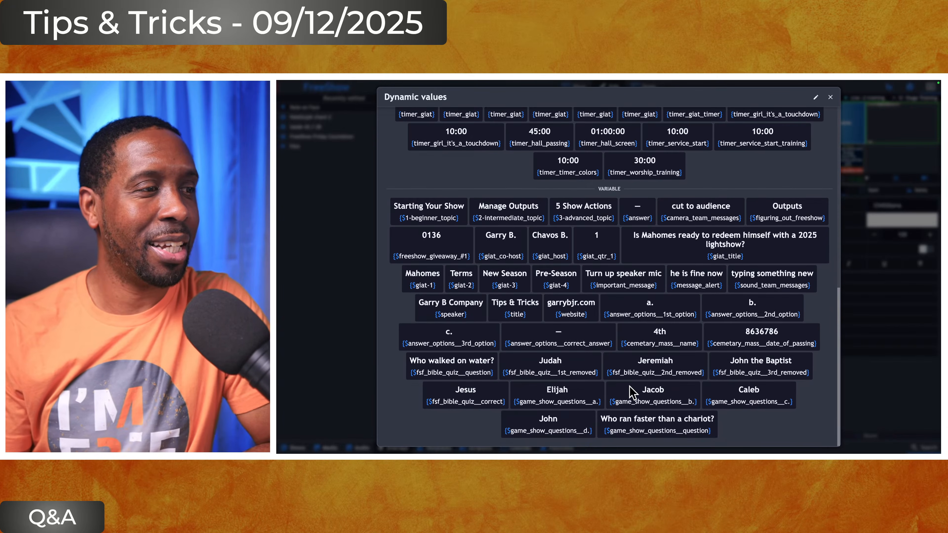
pyautogui.scroll(5, 629, 387)
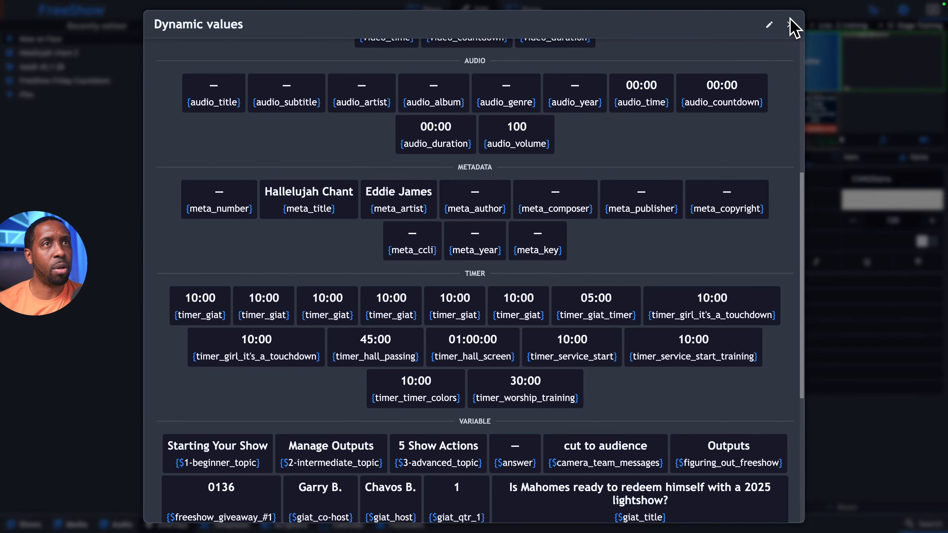
pyautogui.click(790, 25)
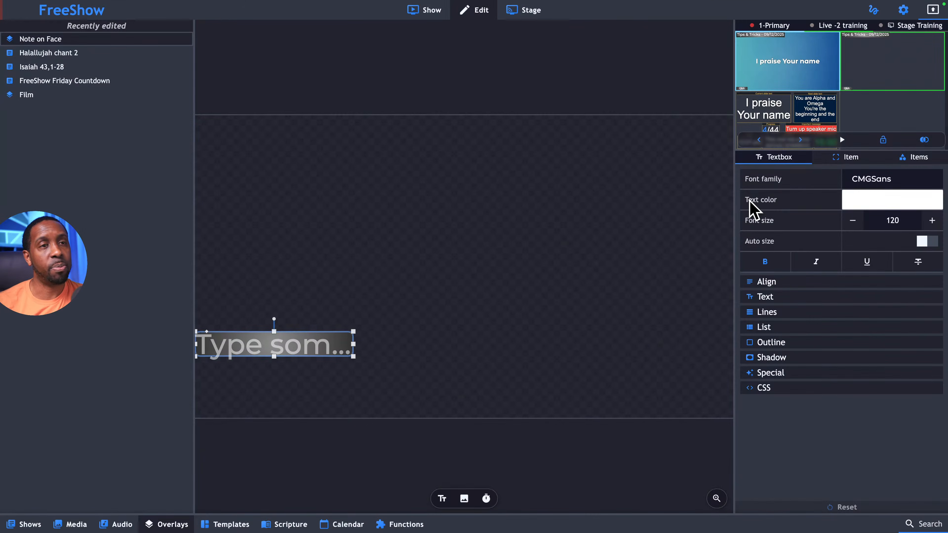
# View the item types that can be added to the overlay and the slide notes items in the stage layout.
pyautogui.click(925, 161)
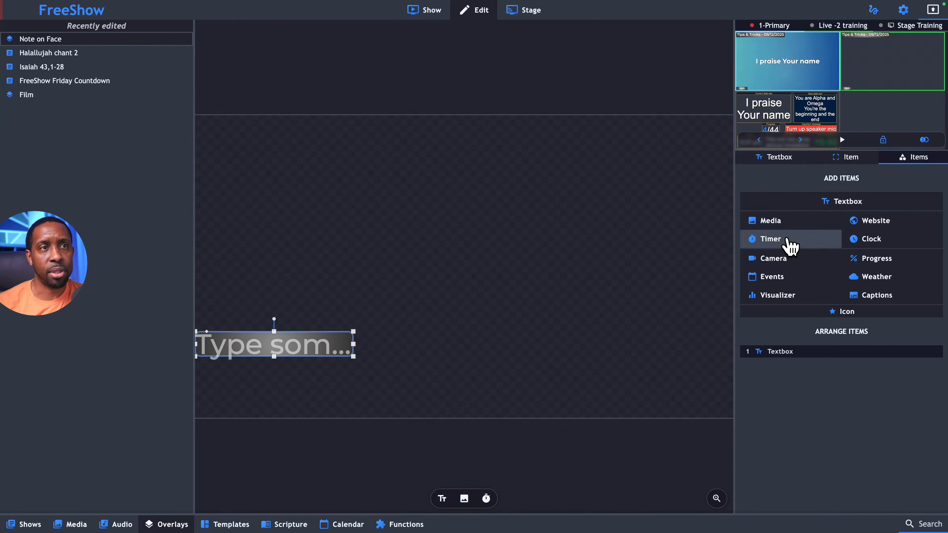
pyautogui.click(531, 16)
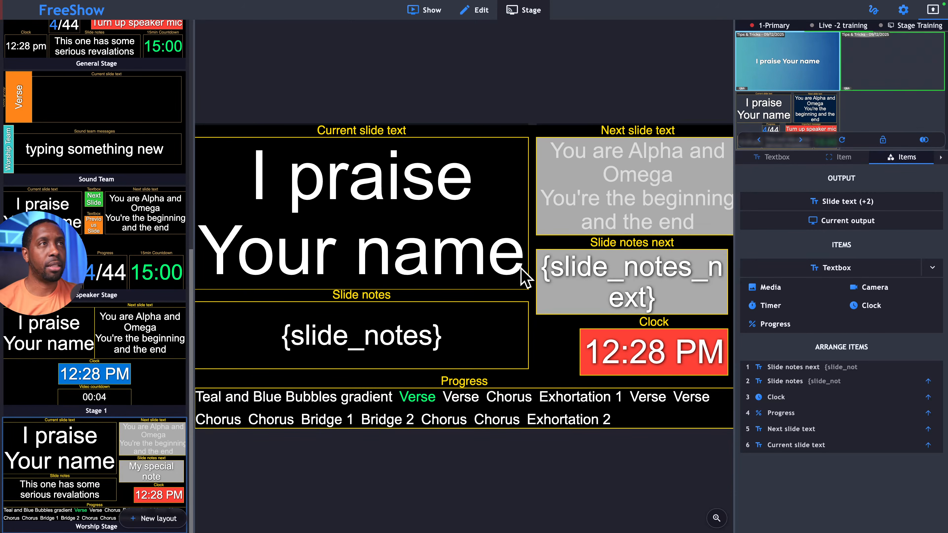
# Return to the show's slides and open the notes for the whole show.
pyautogui.click(426, 15)
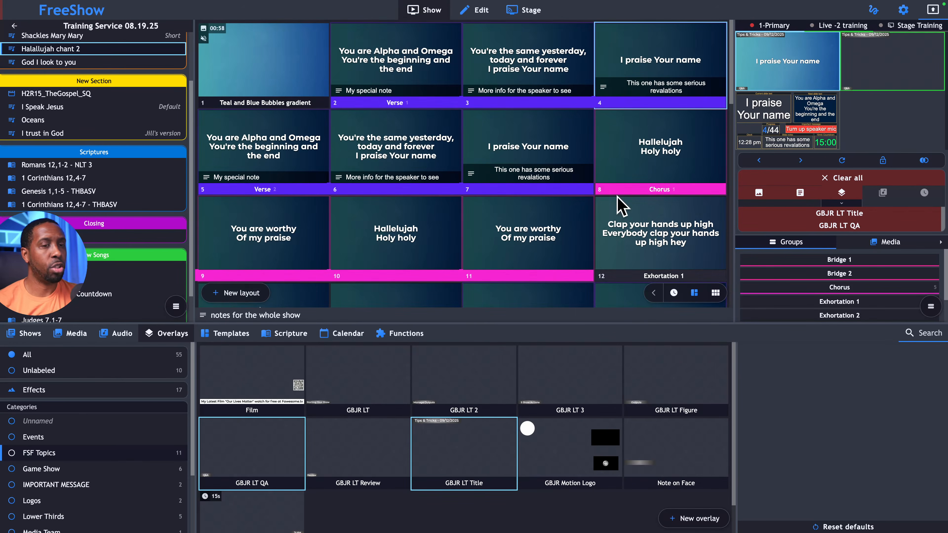
pyautogui.click(941, 244)
pyautogui.click(850, 258)
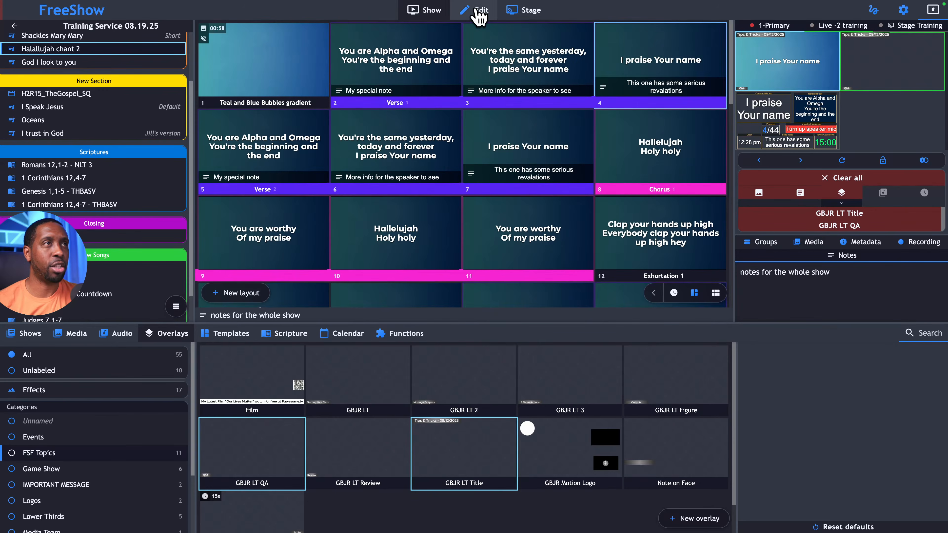
# Check the Note on Face overlay in the editor, return to the show and output the fifth slide.
pyautogui.click(480, 15)
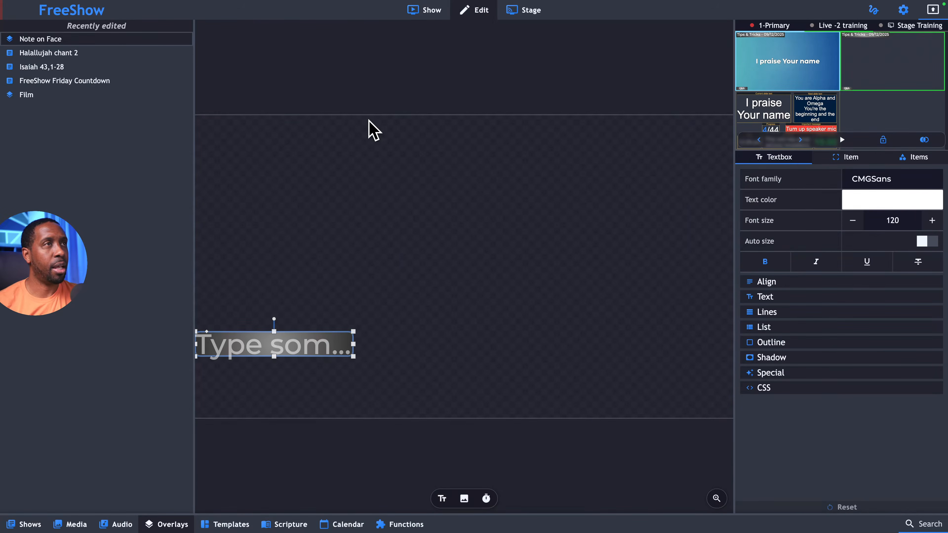
pyautogui.click(429, 10)
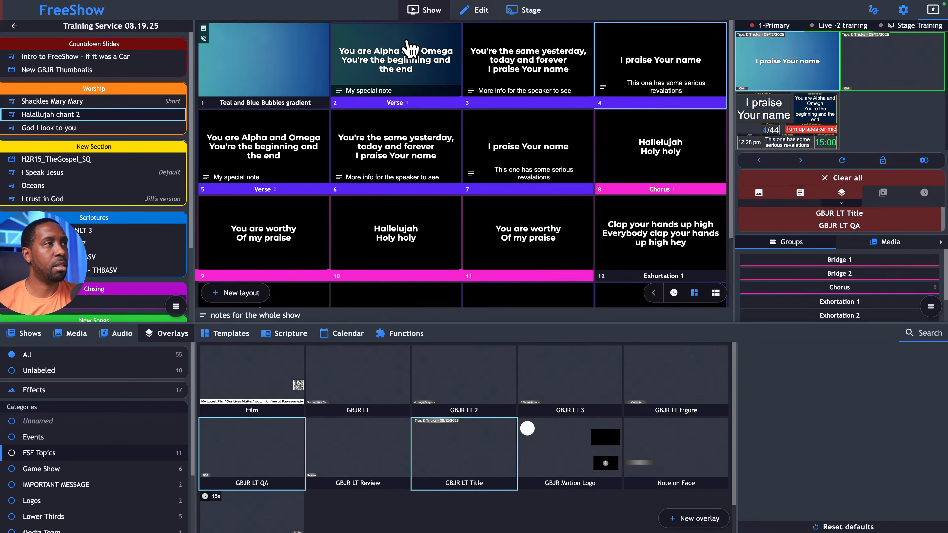
pyautogui.click(291, 150)
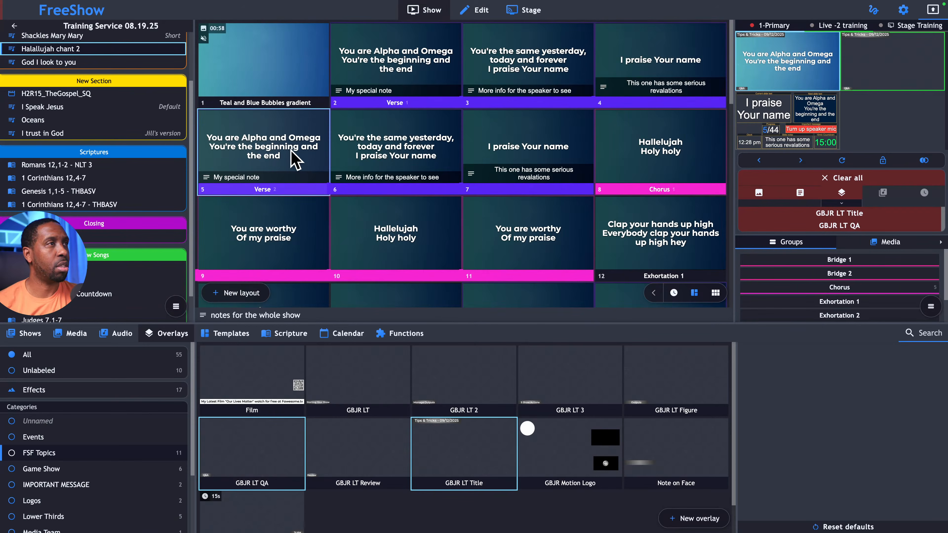
# Open the third slide of Halallujah chant 2 for editing, view its slide notes and return to the show.
pyautogui.click(481, 12)
pyautogui.click(144, 332)
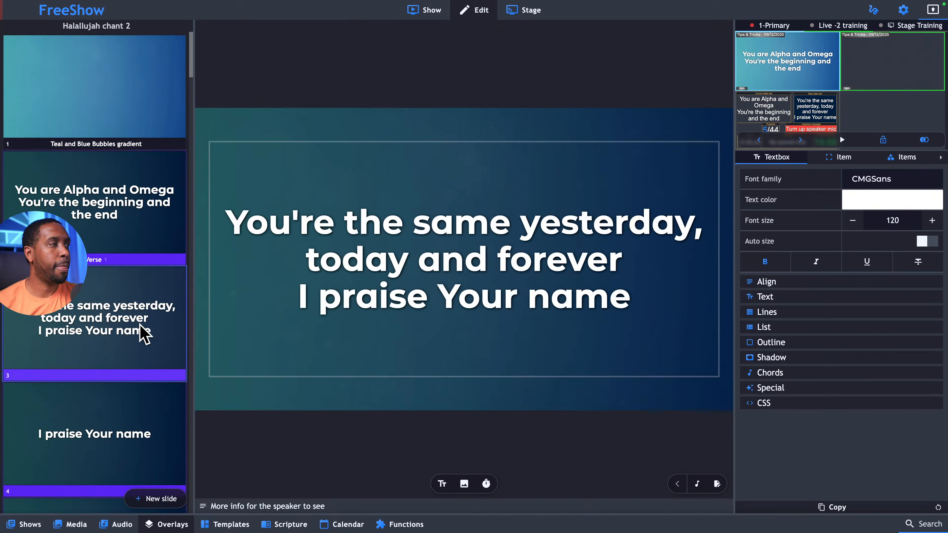
pyautogui.scroll(-3, 144, 332)
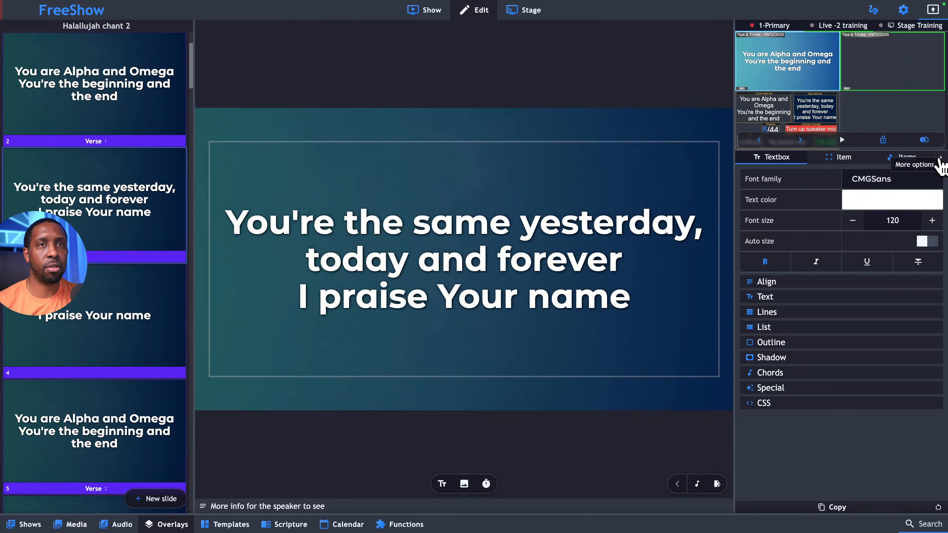
pyautogui.click(940, 160)
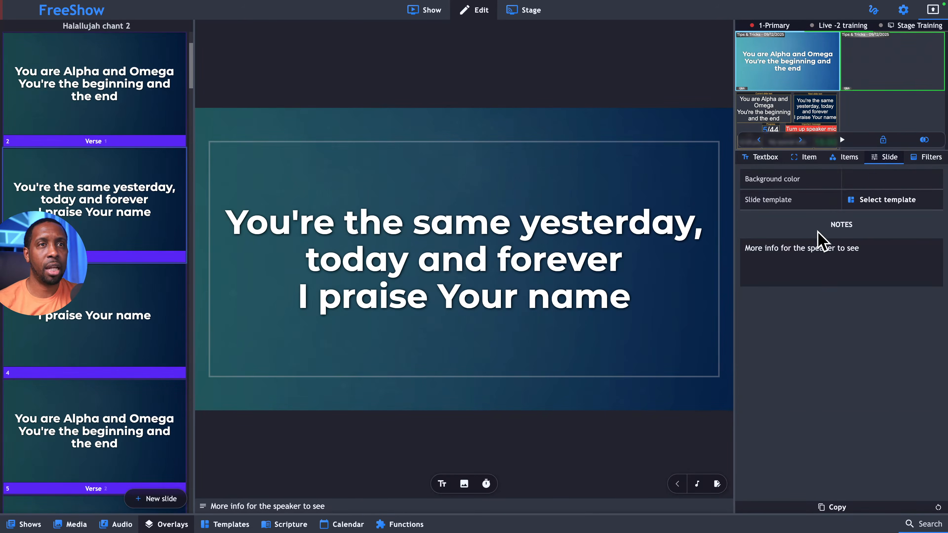
pyautogui.click(803, 251)
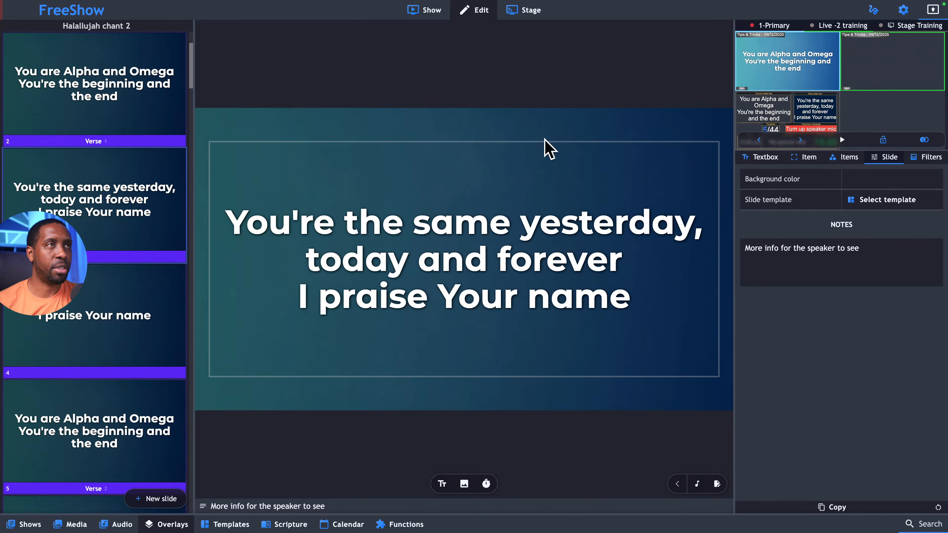
pyautogui.click(425, 8)
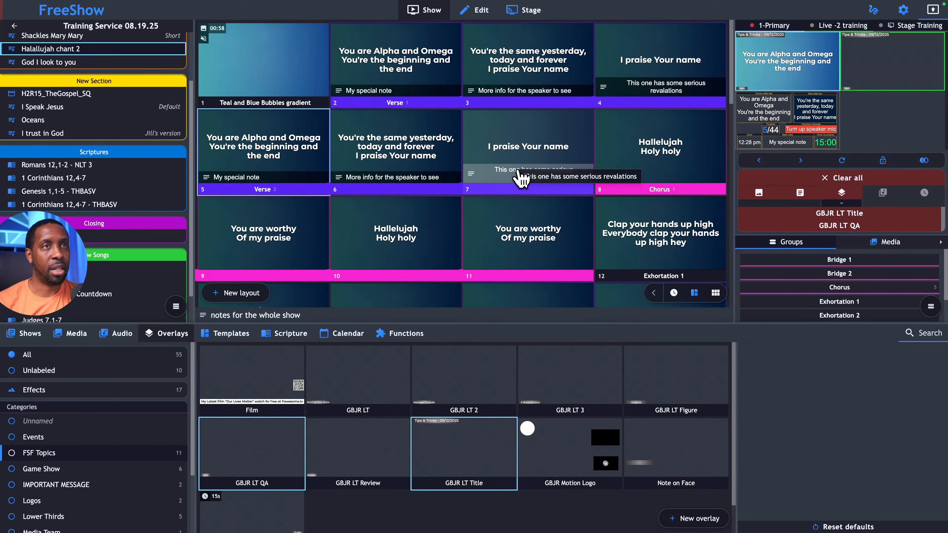
# Delete the slide notes item below the current slide text in the Worship Stage layout.
pyautogui.click(525, 11)
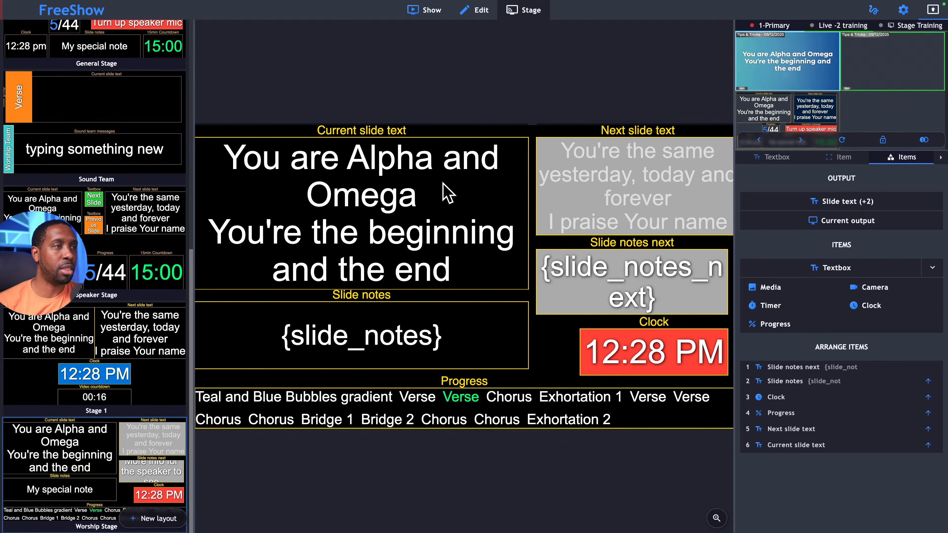
pyautogui.click(452, 305)
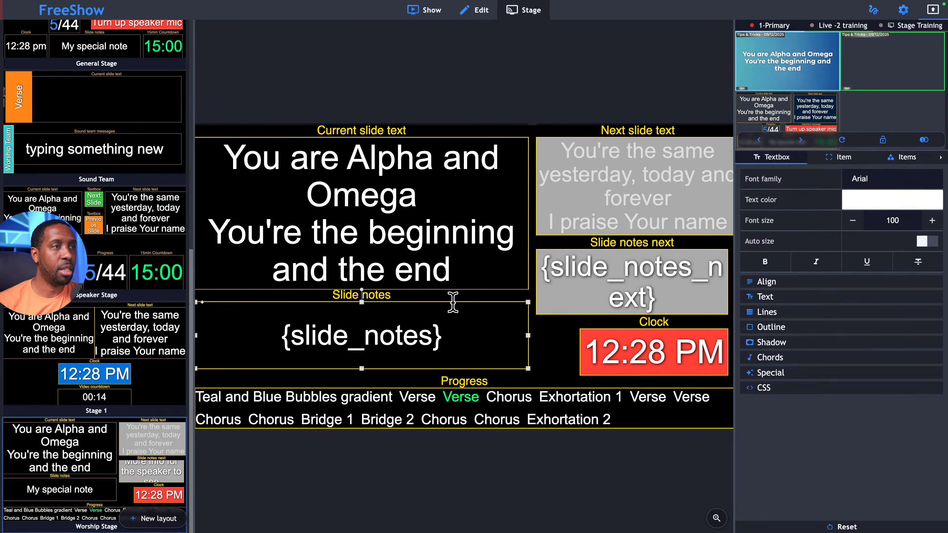
pyautogui.press('Delete')
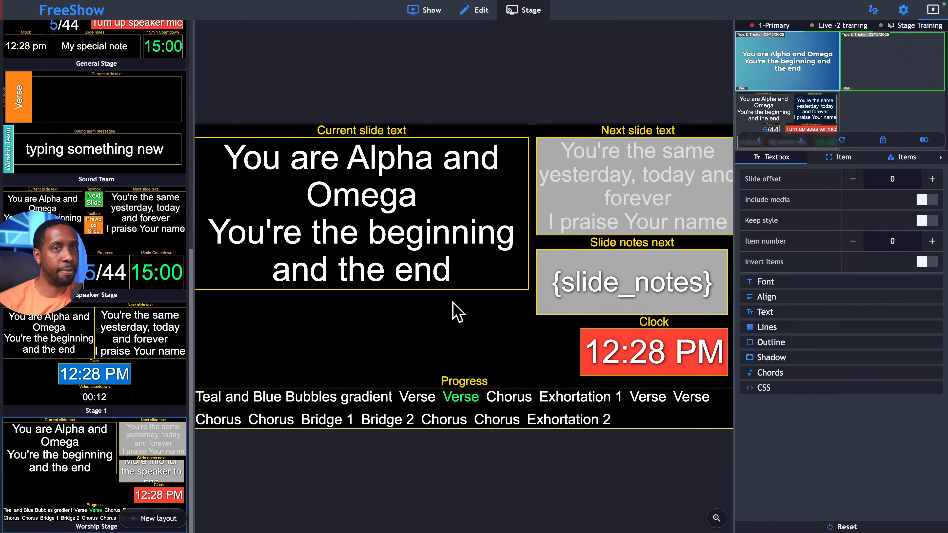
# Add a text box with the {slide_notes} value to the Worship Stage layout and fit it below the current slide text.
pyautogui.click(905, 157)
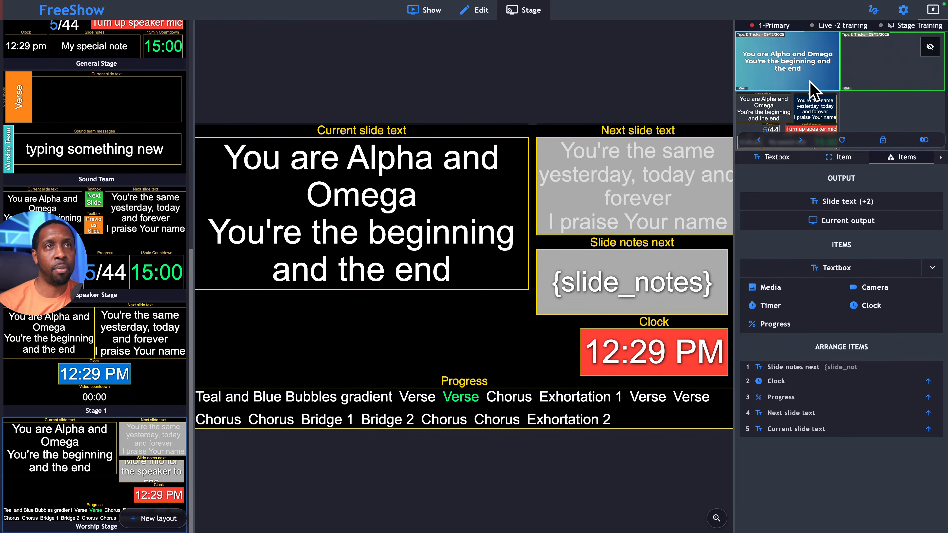
pyautogui.click(932, 267)
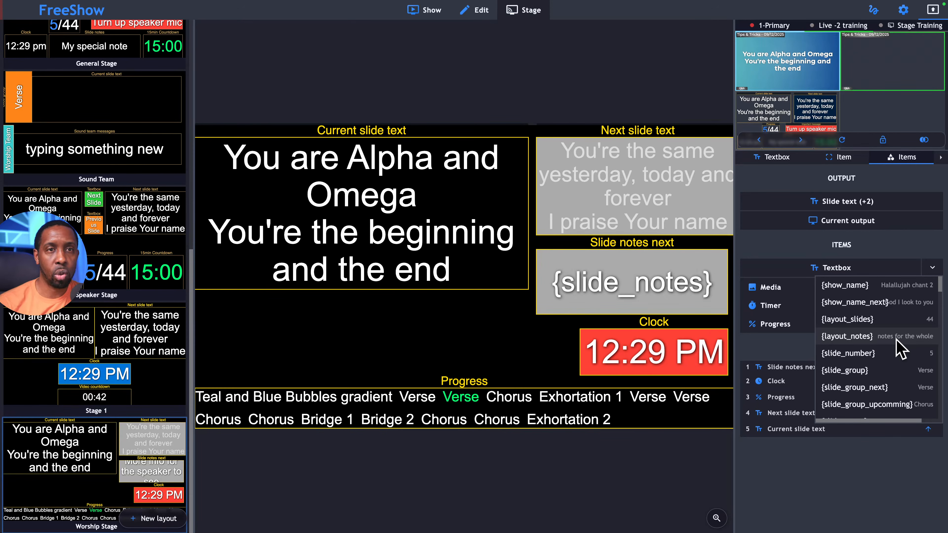
pyautogui.scroll(-3, 896, 343)
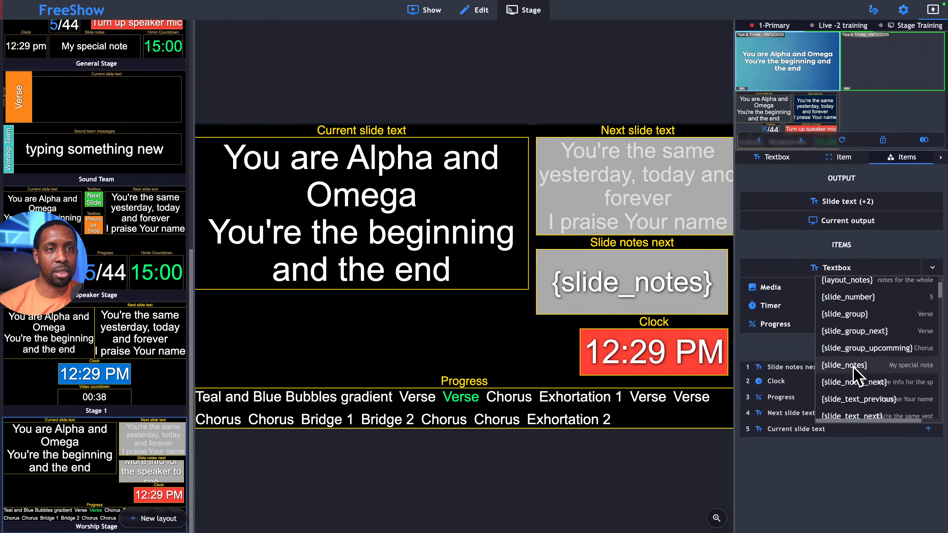
pyautogui.click(898, 367)
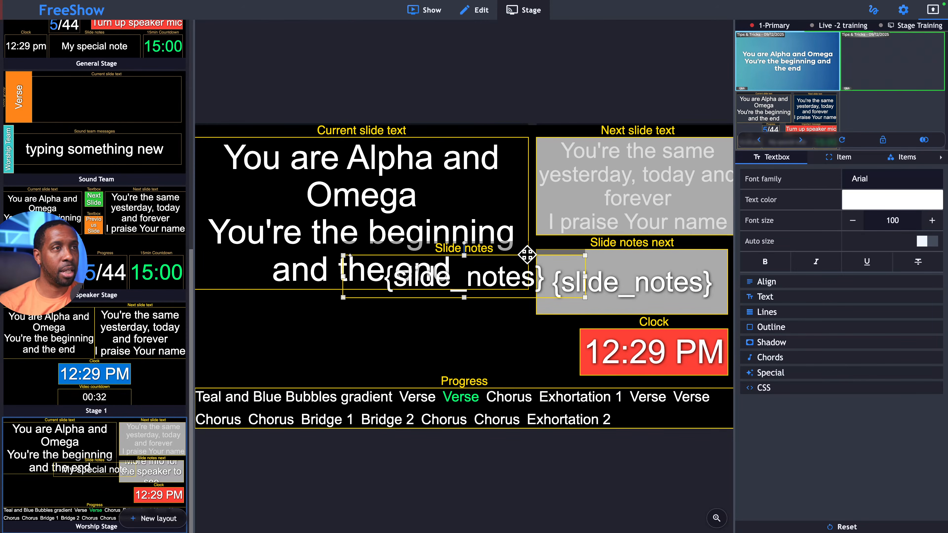
pyautogui.moveTo(527, 257); pyautogui.dragTo(378, 309)
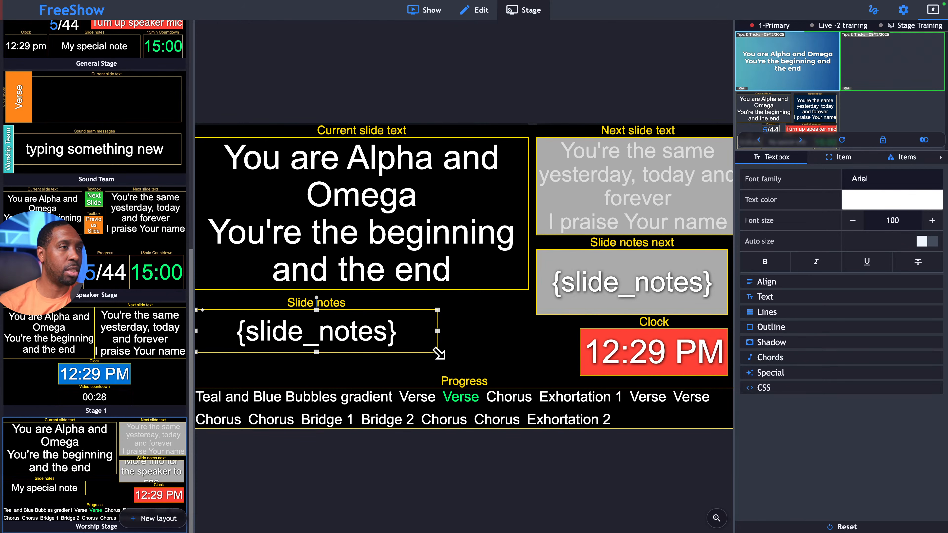
pyautogui.moveTo(439, 353); pyautogui.dragTo(531, 362)
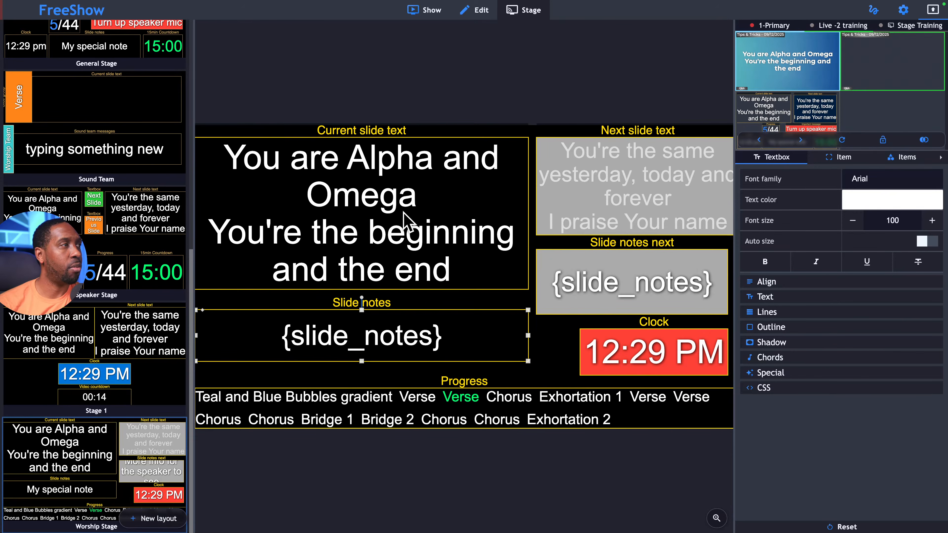
# View the stage output at full size, close it and view the scheduled actions in the calendar.
pyautogui.doubleClick(794, 112)
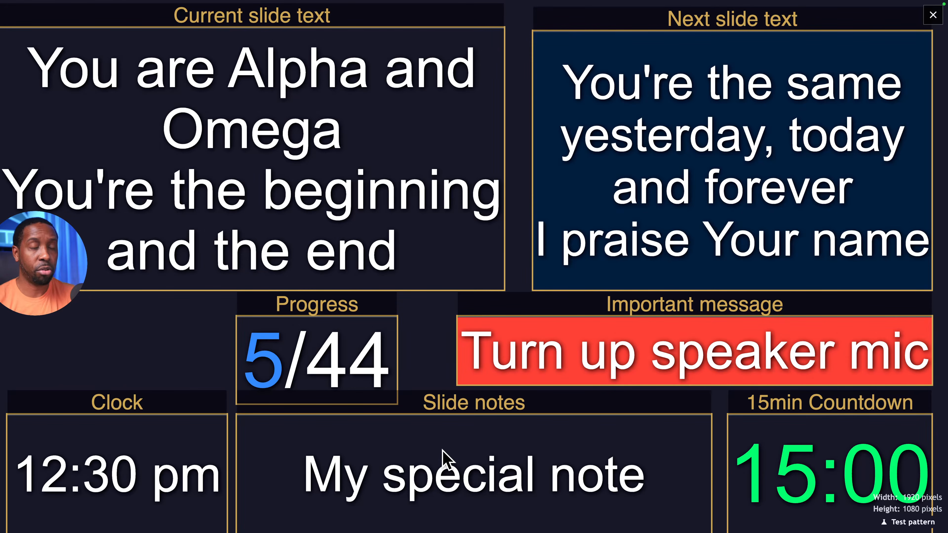
pyautogui.click(573, 325)
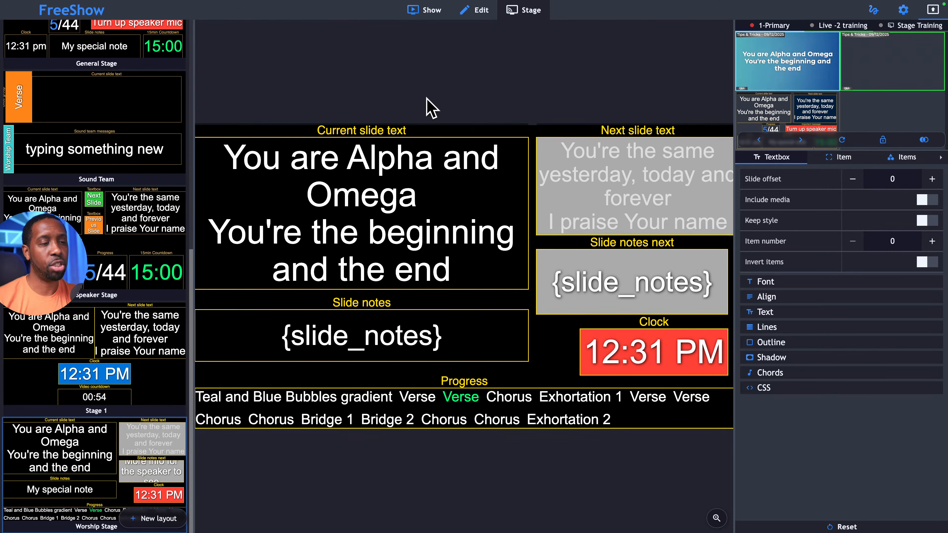
pyautogui.click(432, 25)
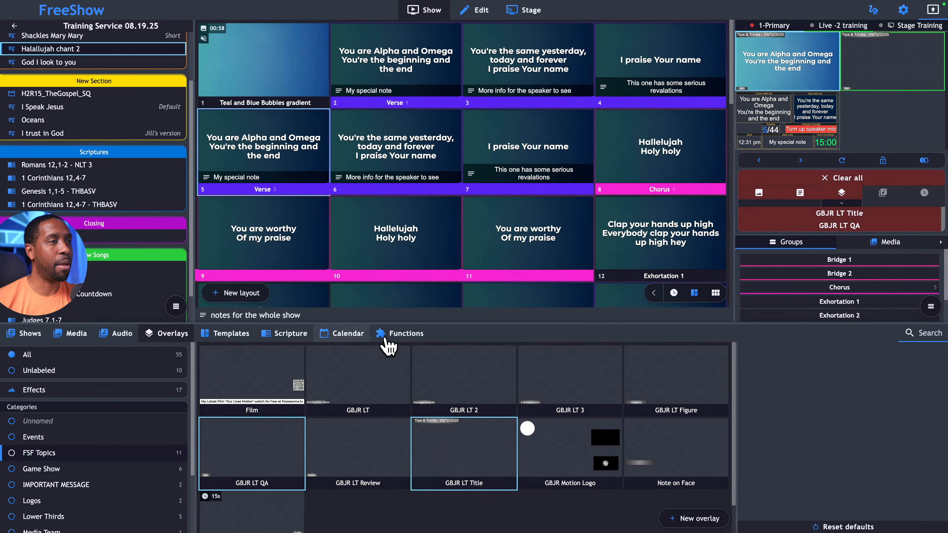
pyautogui.click(351, 338)
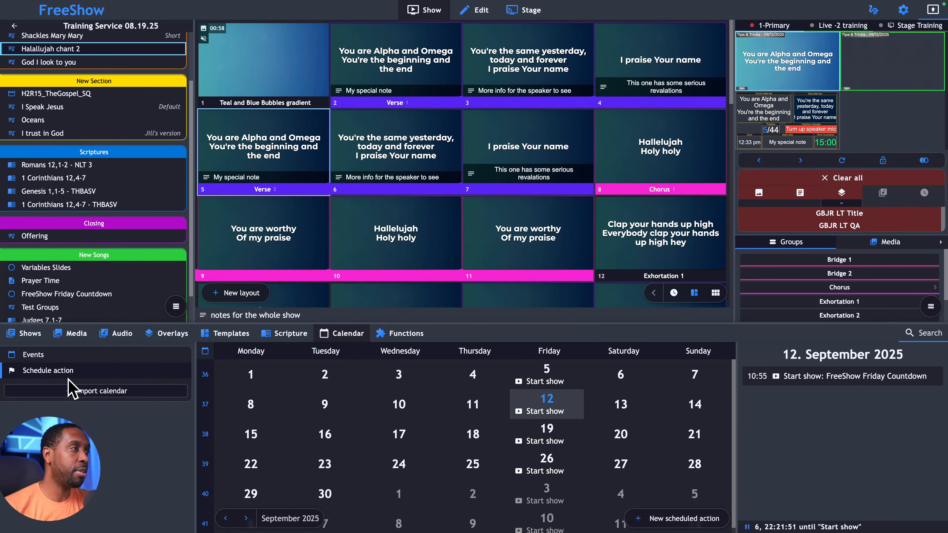
# Open the holy_spirit video from the biblical-themes-1 media folder for editing and view its fit options.
pyautogui.click(73, 334)
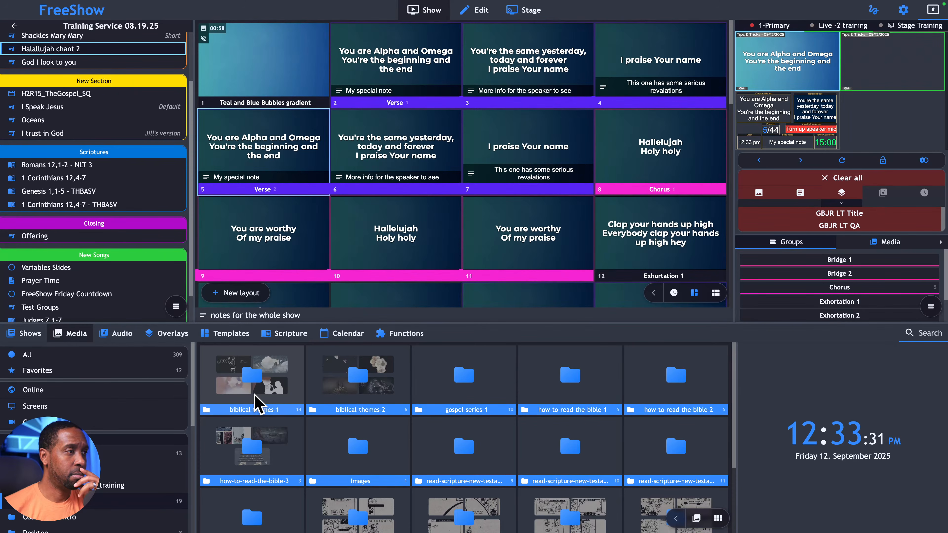
pyautogui.click(256, 403)
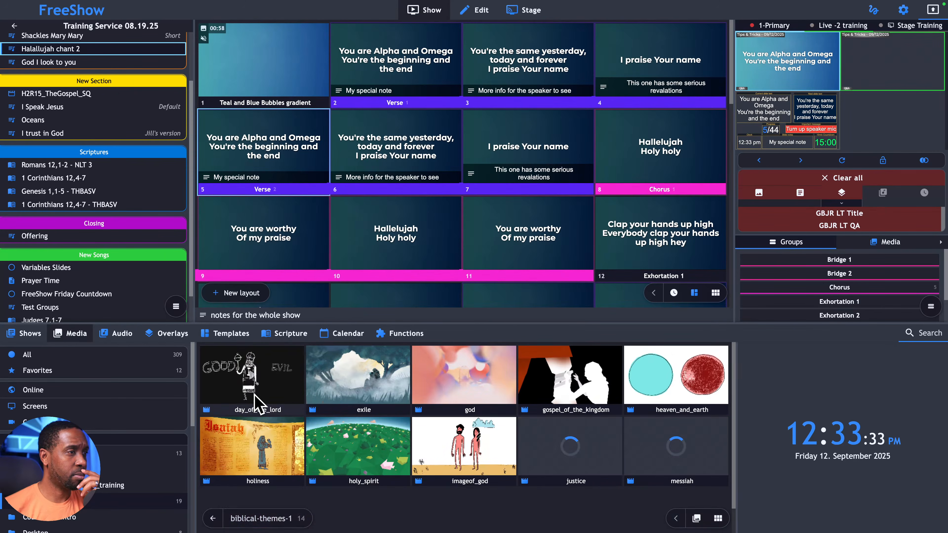
pyautogui.rightClick(323, 449)
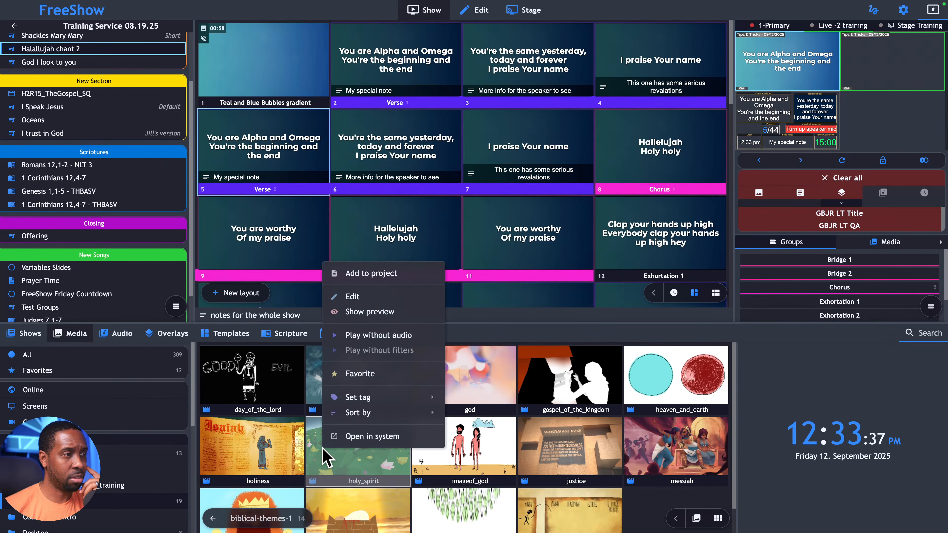
pyautogui.click(353, 298)
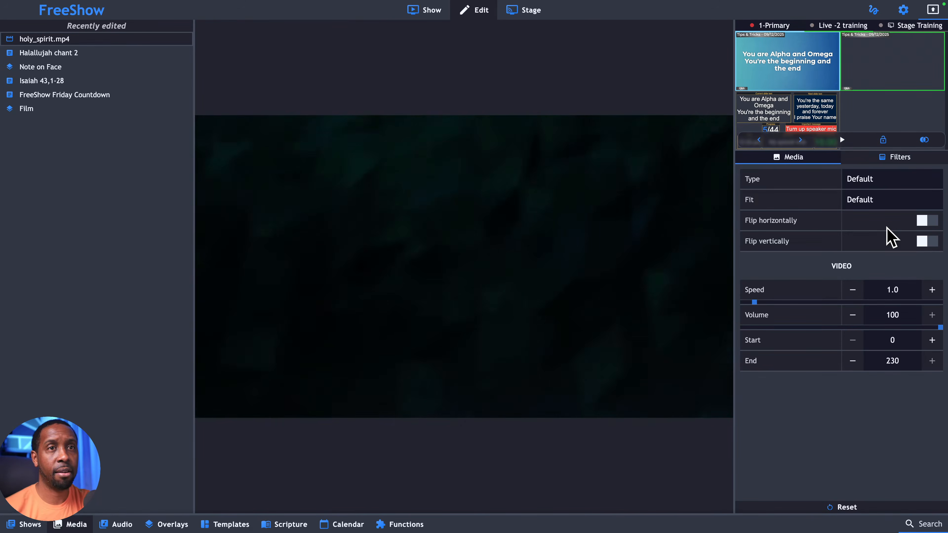
pyautogui.click(861, 202)
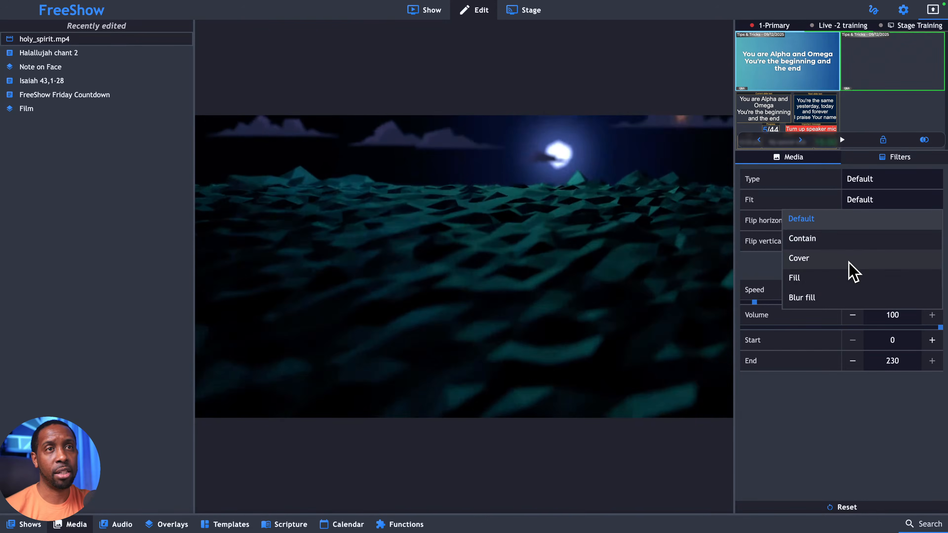
pyautogui.click(772, 273)
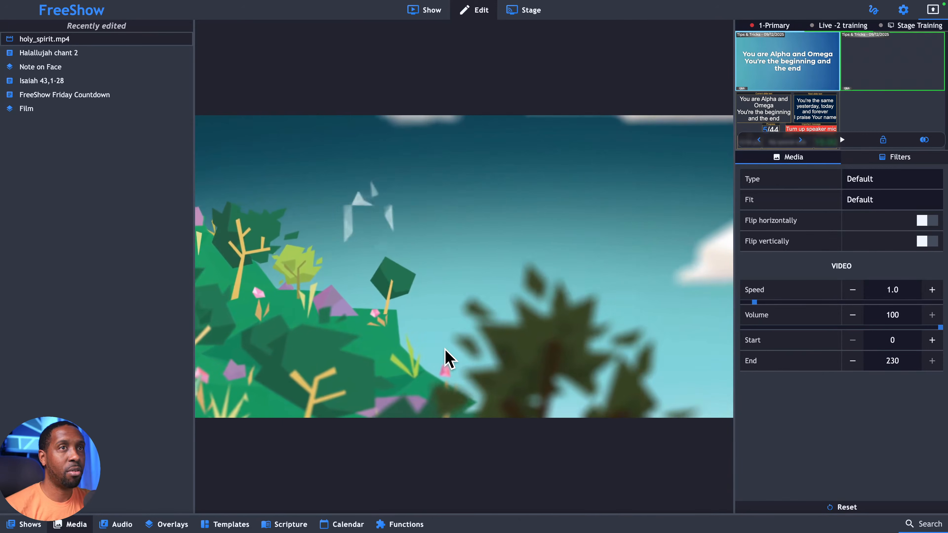
# Set the holy_spirit video's start time to 60.
pyautogui.click(902, 339)
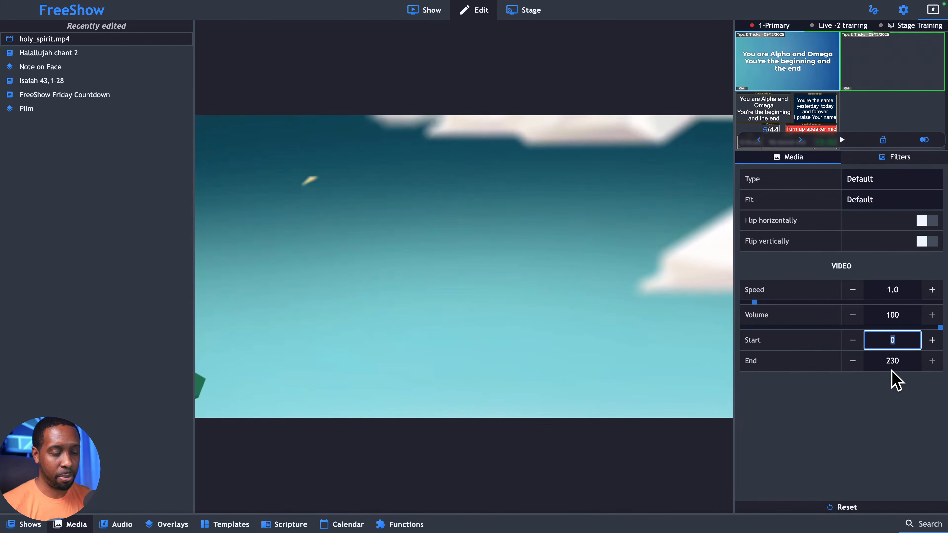
pyautogui.write('60')
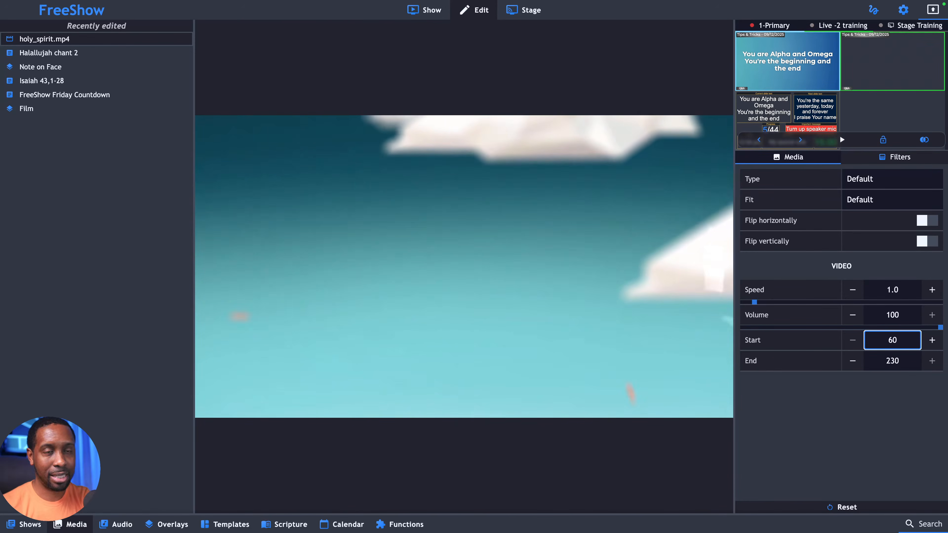
pyautogui.click(905, 432)
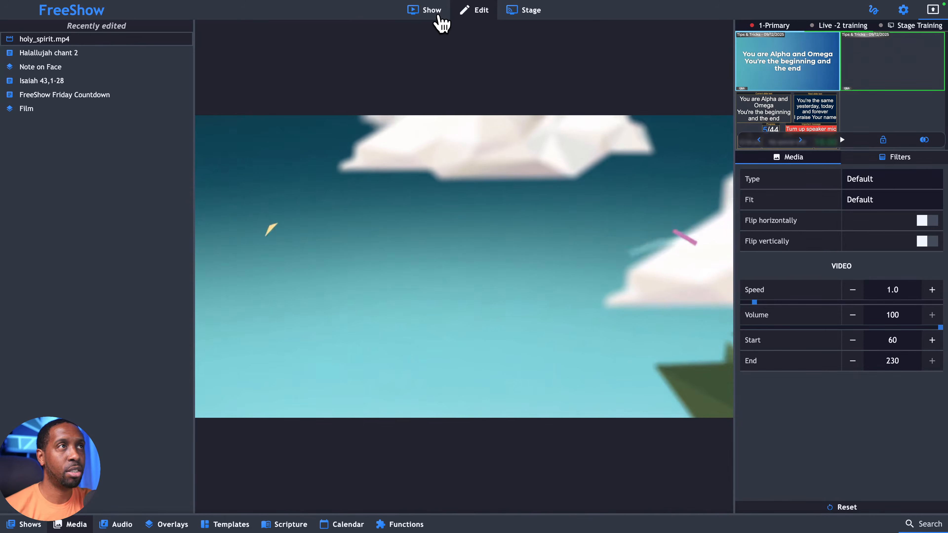
# Return to the media library, reopen the holy_spirit video's settings to check its start time and go back to the show.
pyautogui.click(428, 15)
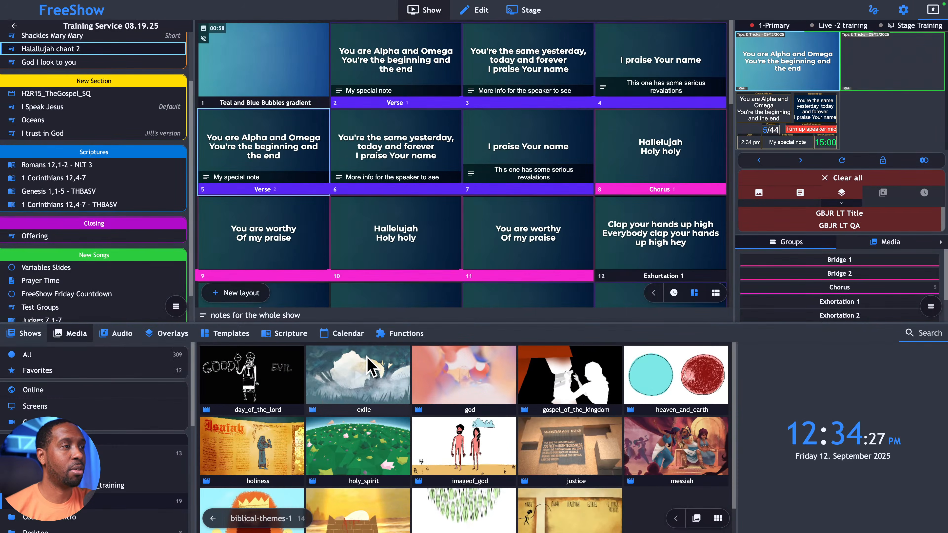
pyautogui.rightClick(353, 449)
pyautogui.click(398, 296)
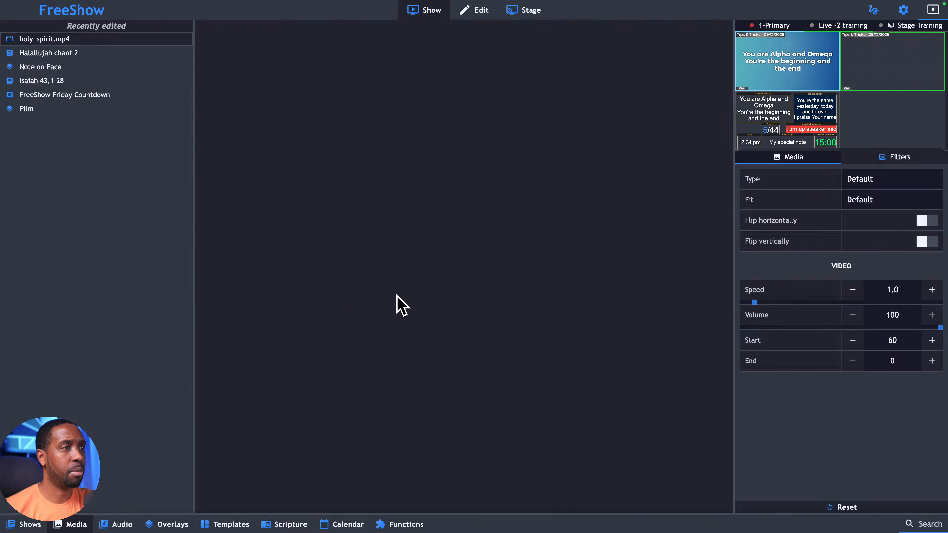
pyautogui.click(430, 17)
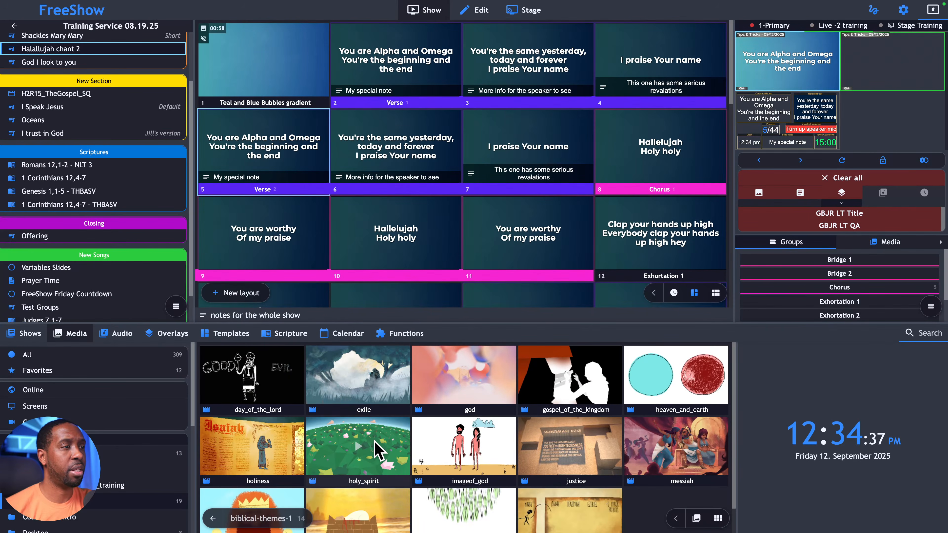
# Play the holy_spirit video in the output and display its background playback controls.
pyautogui.click(374, 442)
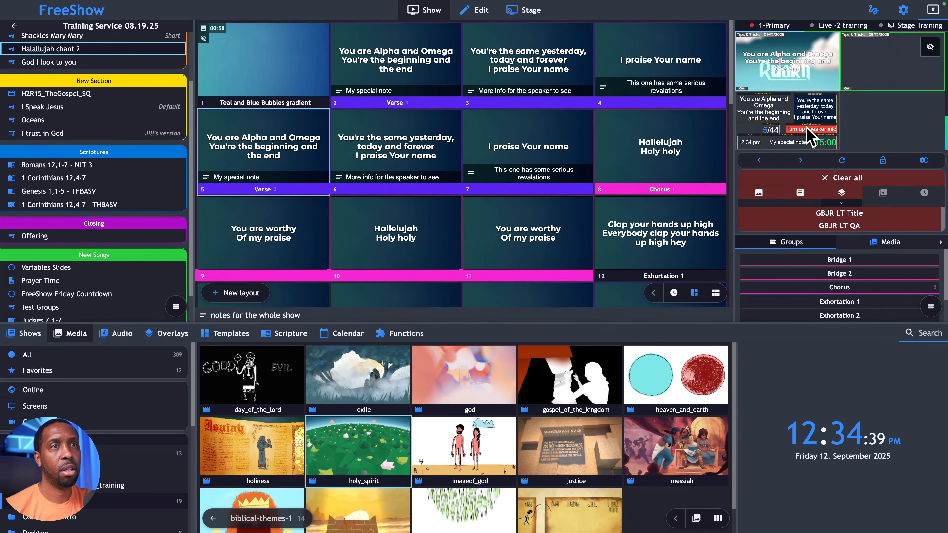
pyautogui.click(759, 200)
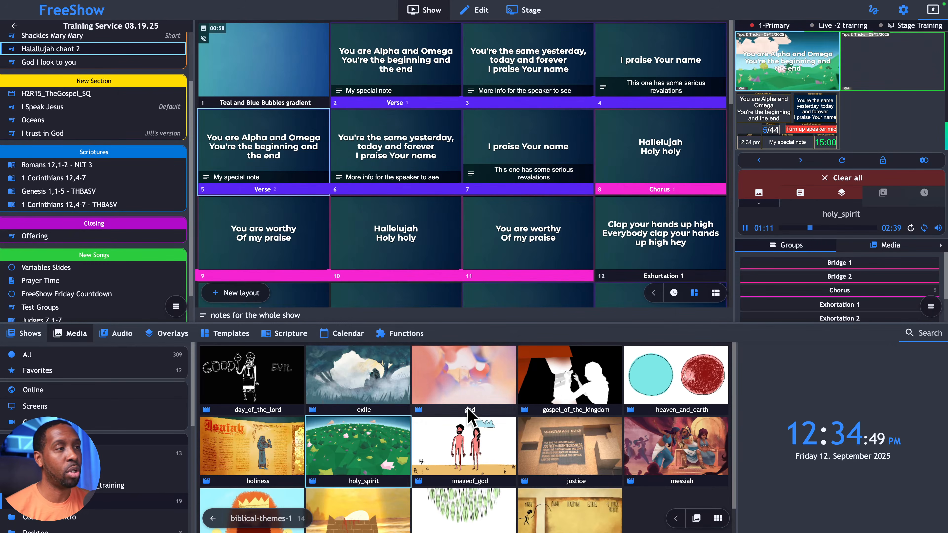
# Clear the holy_spirit background video from the output, leaving the slide text and overlays active.
pyautogui.rightClick(360, 455)
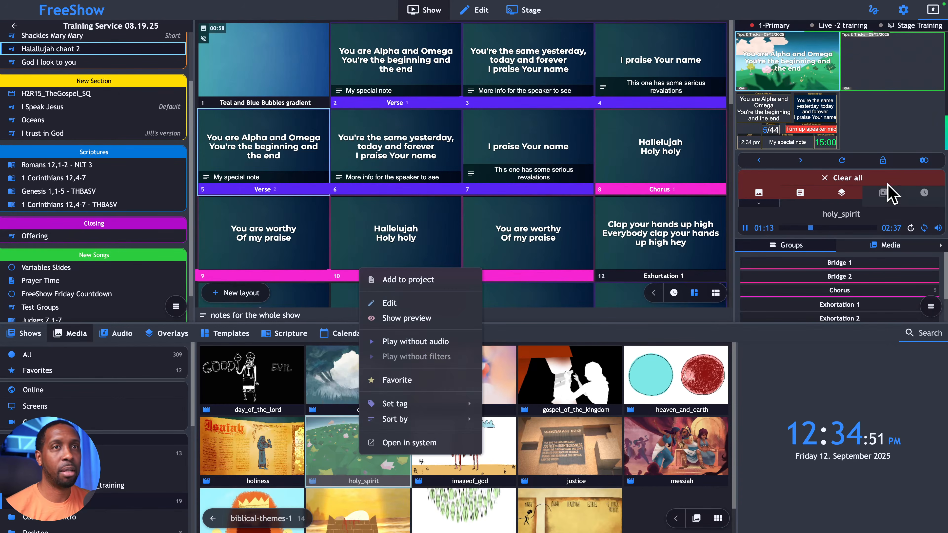
pyautogui.click(763, 205)
pyautogui.click(765, 205)
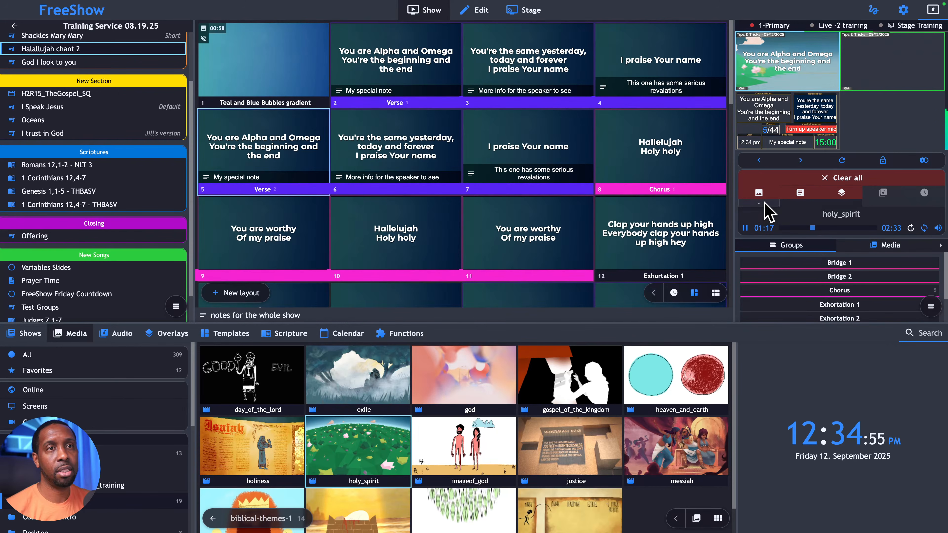
pyautogui.click(763, 195)
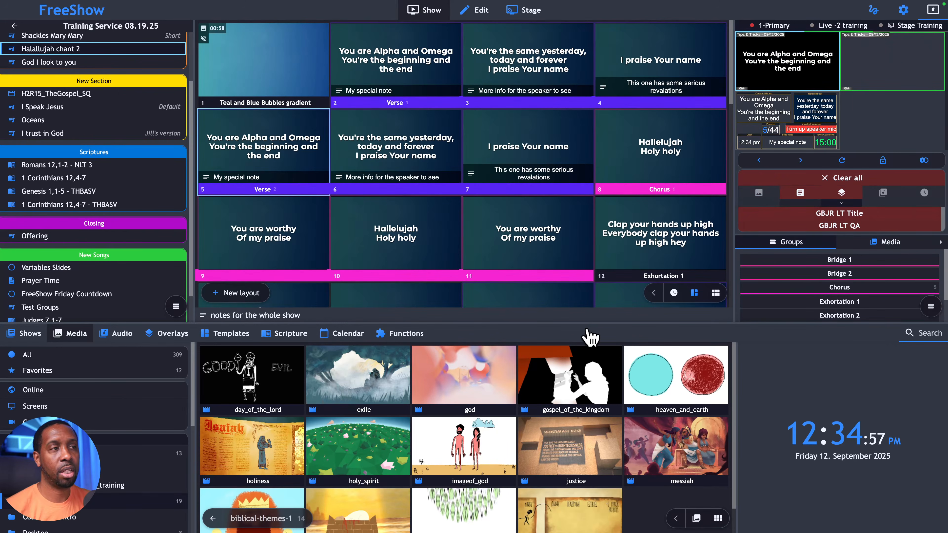
# Reopen the holy_spirit video for editing and set its start time to 0.
pyautogui.rightClick(377, 451)
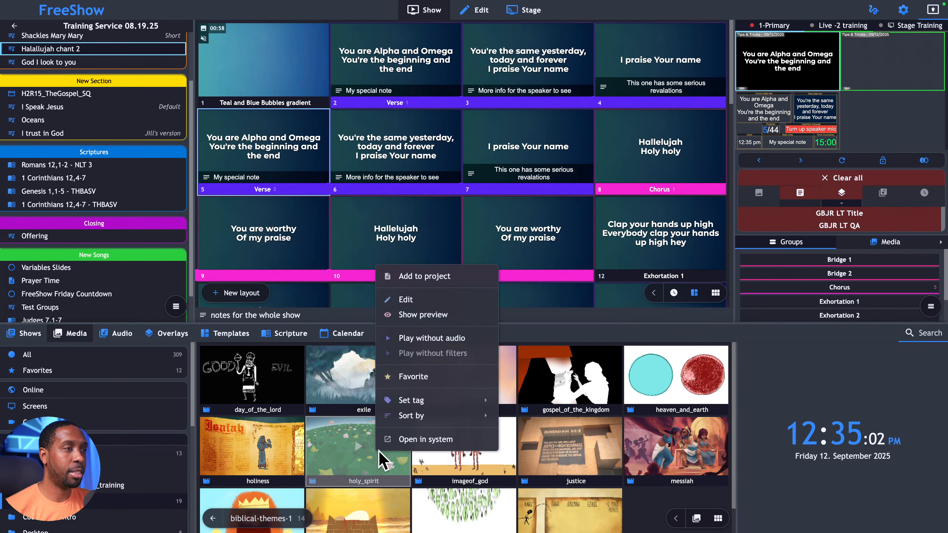
pyautogui.click(417, 297)
pyautogui.click(893, 340)
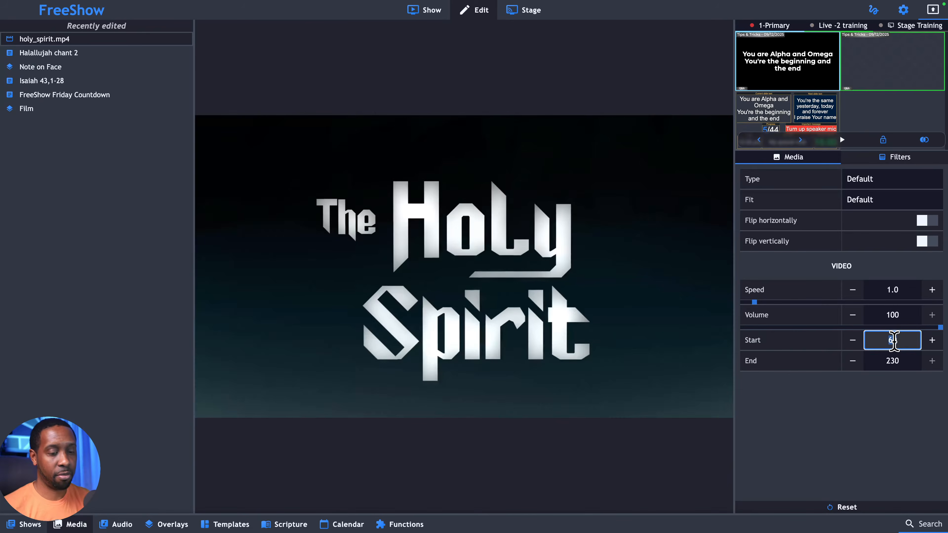
pyautogui.write('0')
pyautogui.click(869, 398)
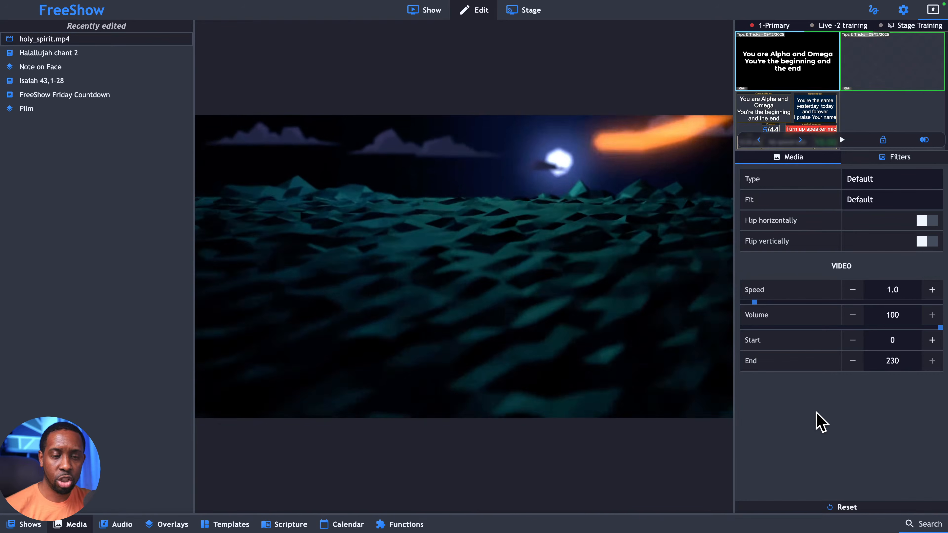
# Try the Focus drawing tool on the live lyrics slide and return to the show.
pyautogui.click(873, 11)
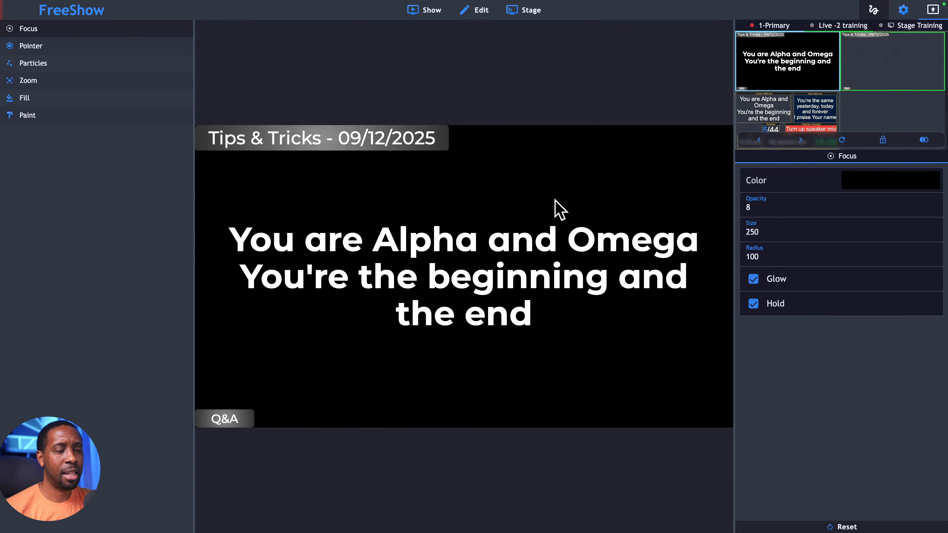
pyautogui.click(393, 233)
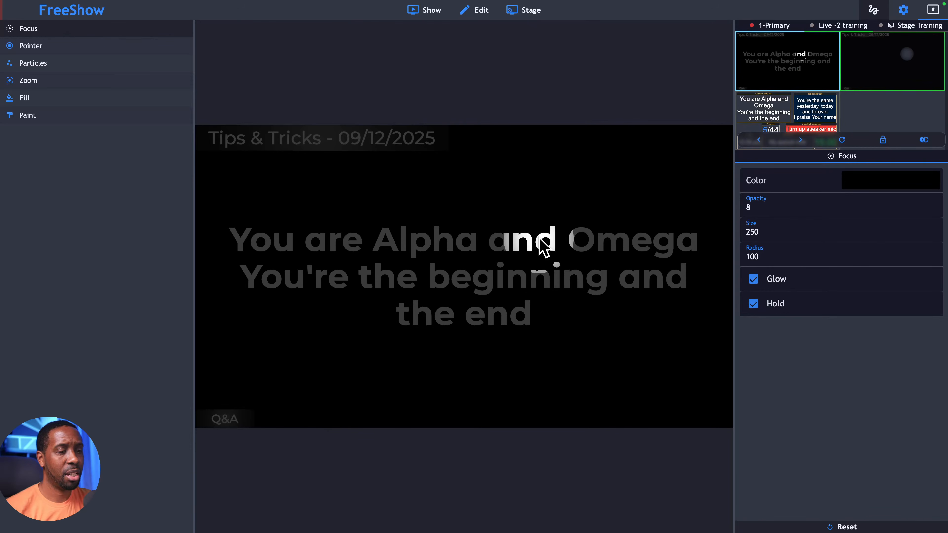
pyautogui.moveTo(683, 215); pyautogui.dragTo(707, 204)
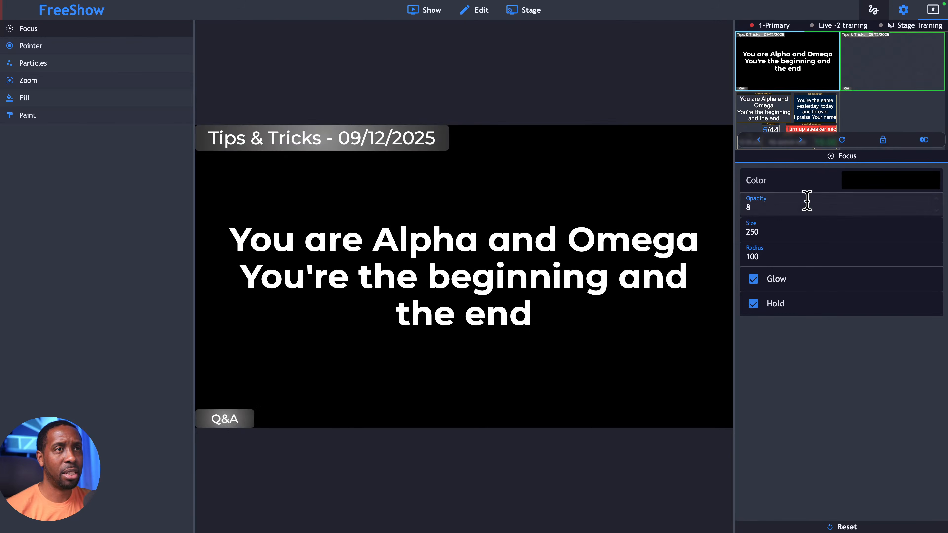
pyautogui.click(708, 185)
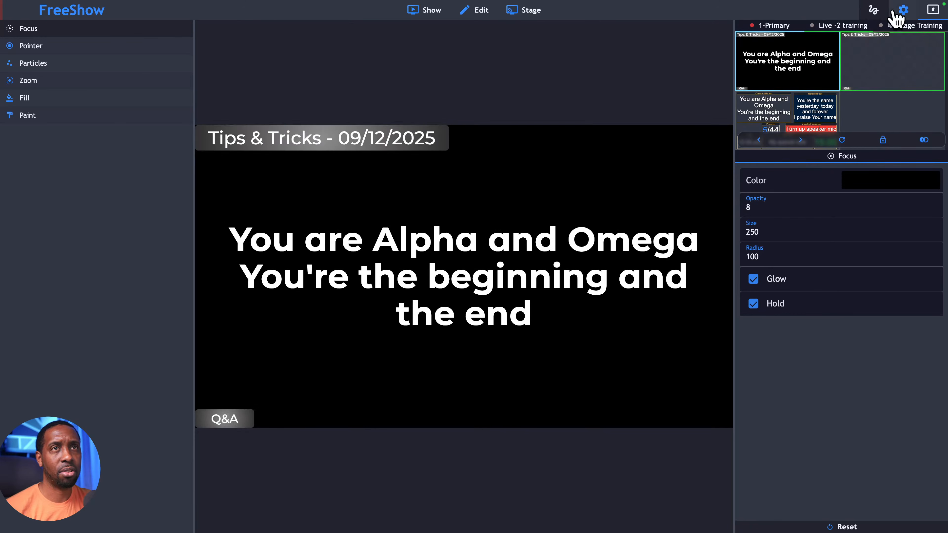
pyautogui.click(426, 10)
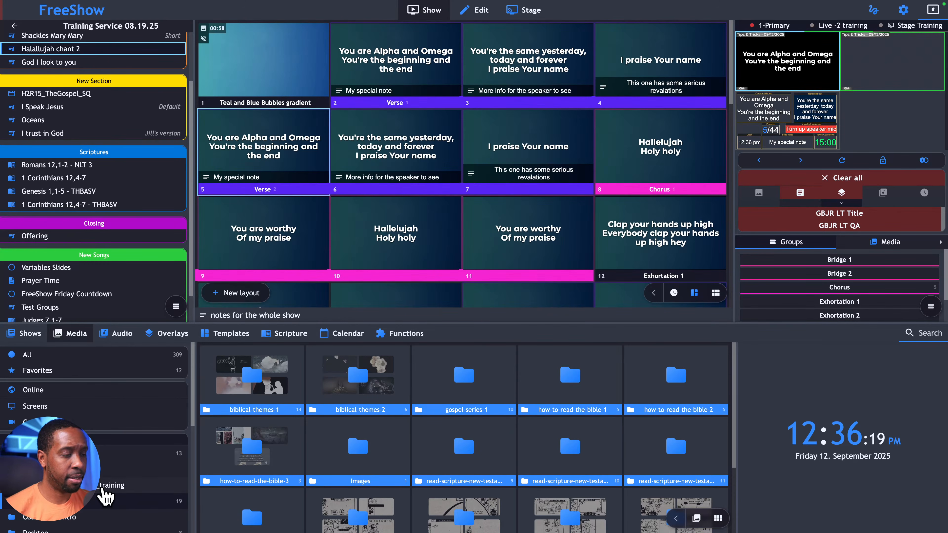
# Switch from the media folders to the shows library and view the Scripture category's available options.
pyautogui.moveTo(86, 484); pyautogui.dragTo(85, 424)
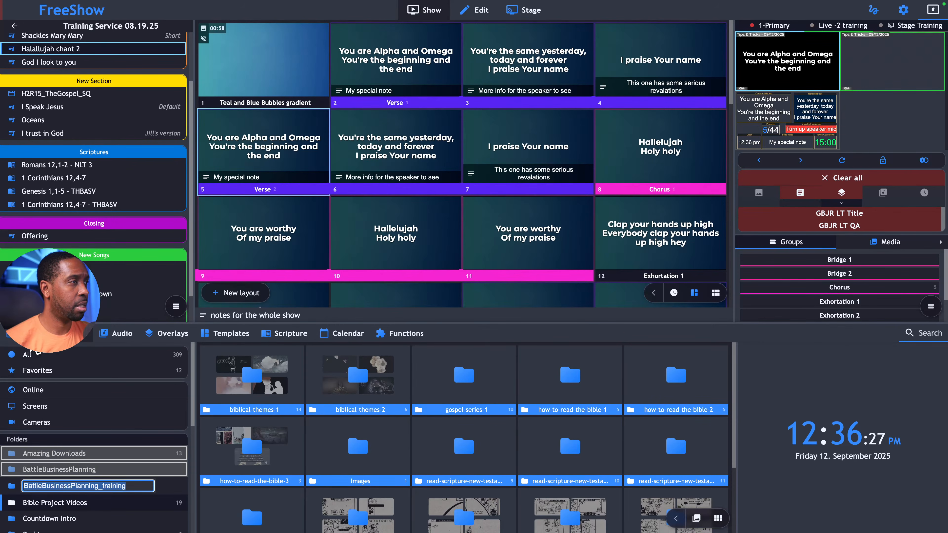
pyautogui.doubleClick(25, 333)
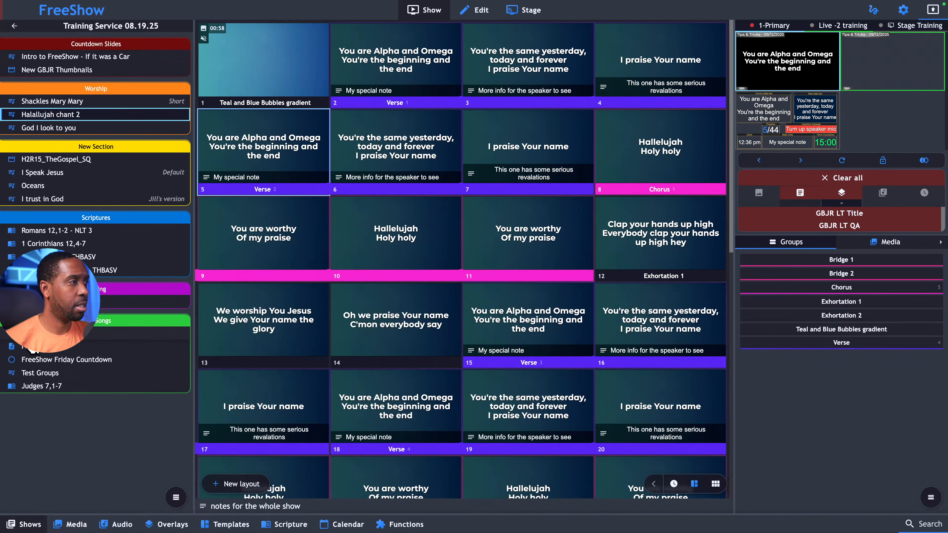
pyautogui.click(27, 524)
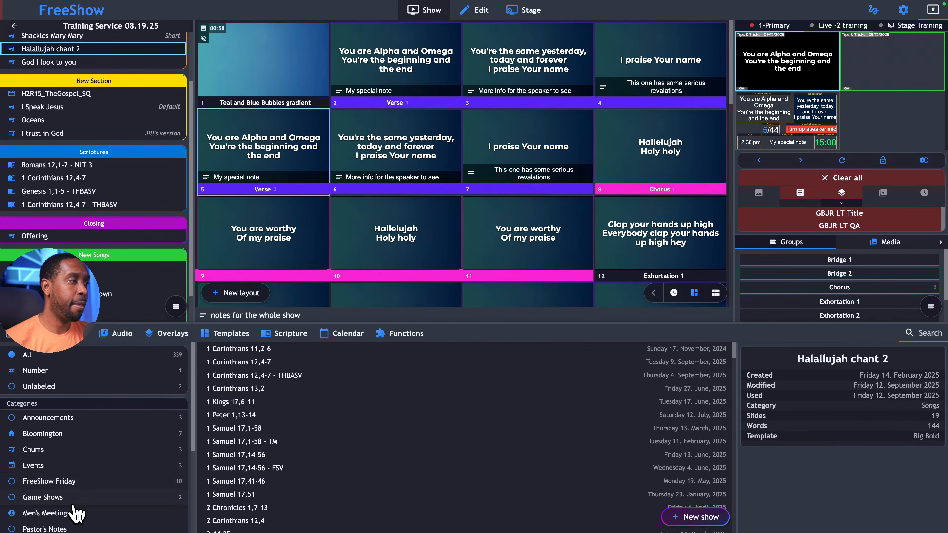
pyautogui.scroll(-5, 71, 504)
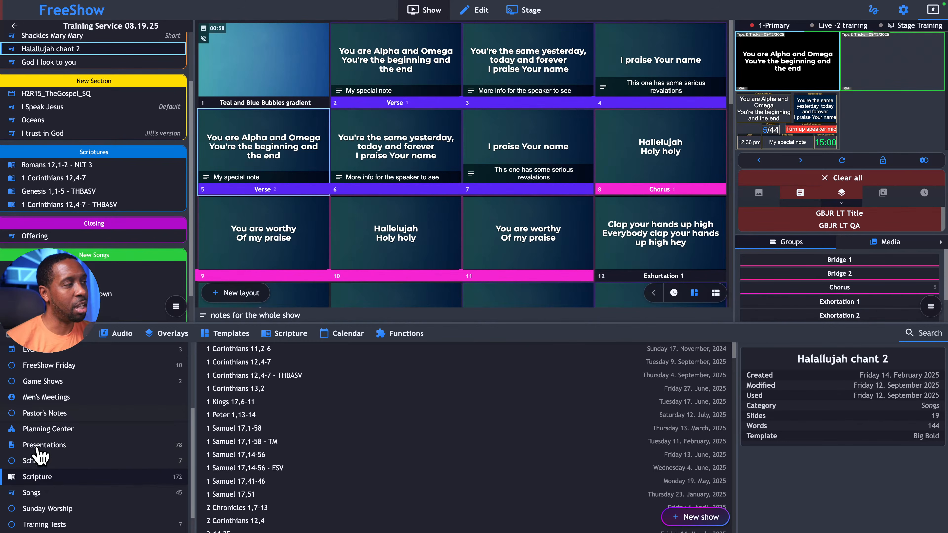
pyautogui.rightClick(46, 482)
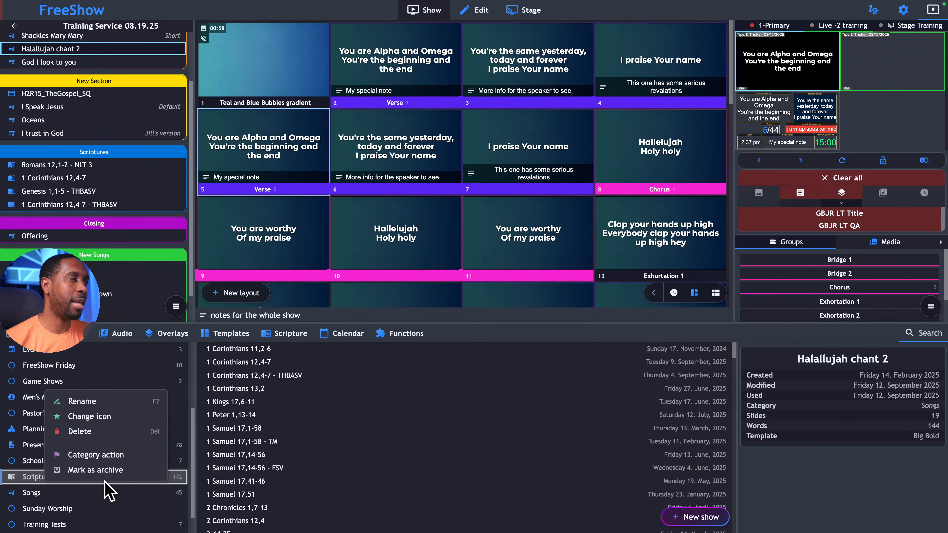
pyautogui.click(26, 477)
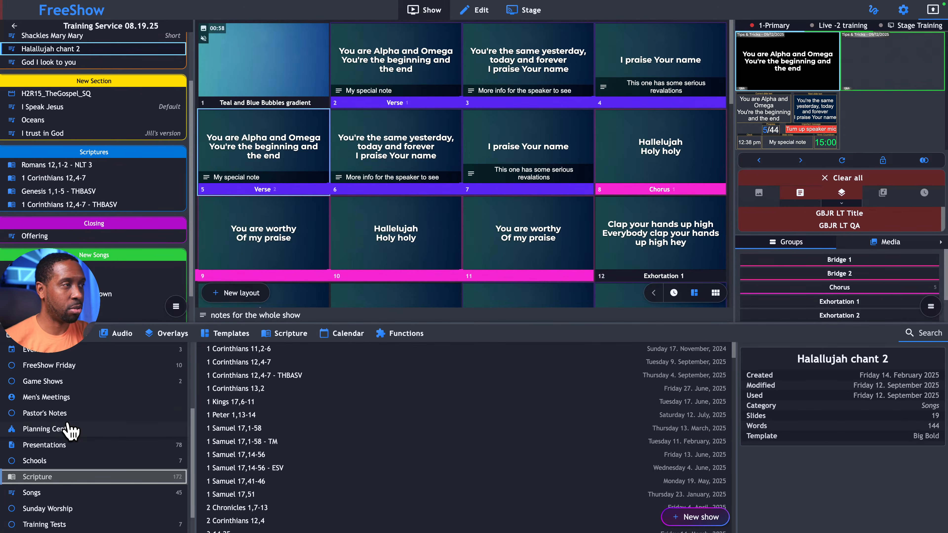
# Open the scripture library and review its display options, collections, and local and API Bible lists.
pyautogui.click(280, 334)
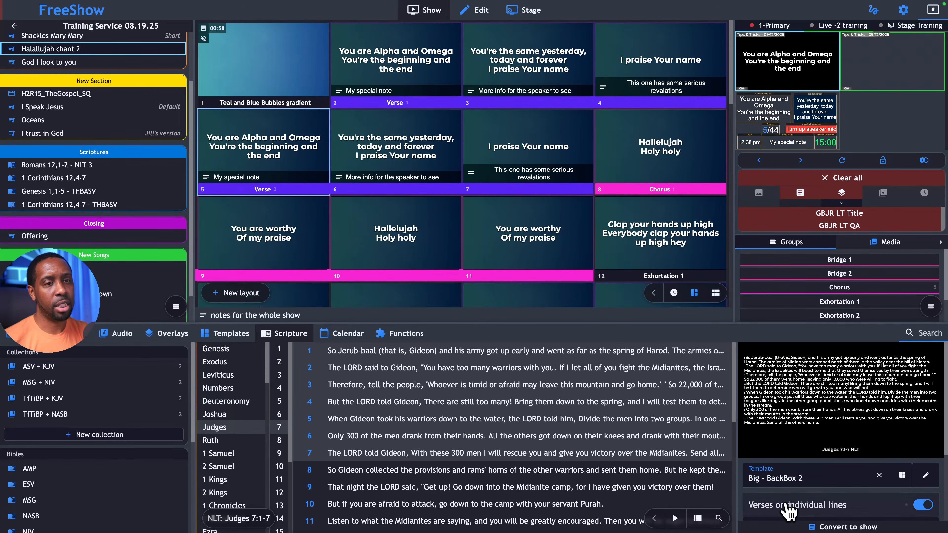
pyautogui.scroll(-3, 789, 510)
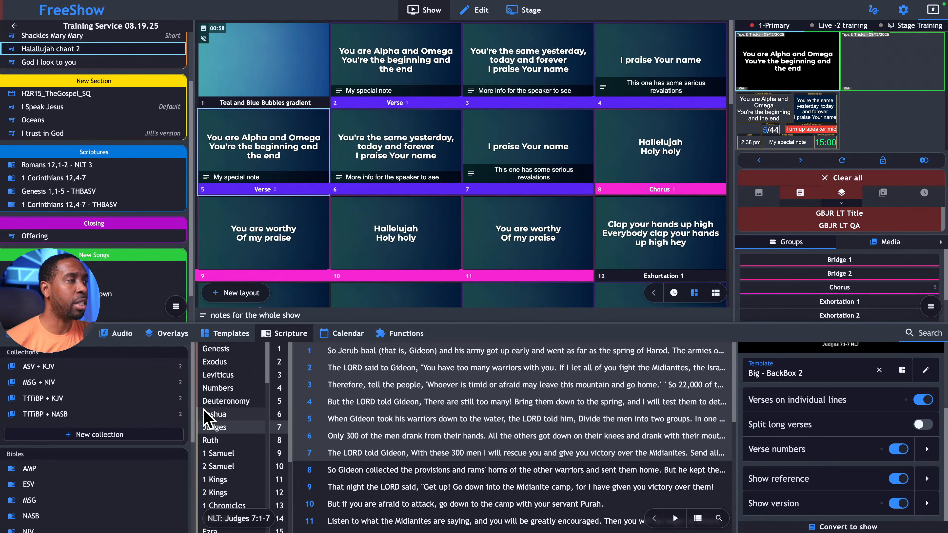
pyautogui.scroll(-5, 120, 417)
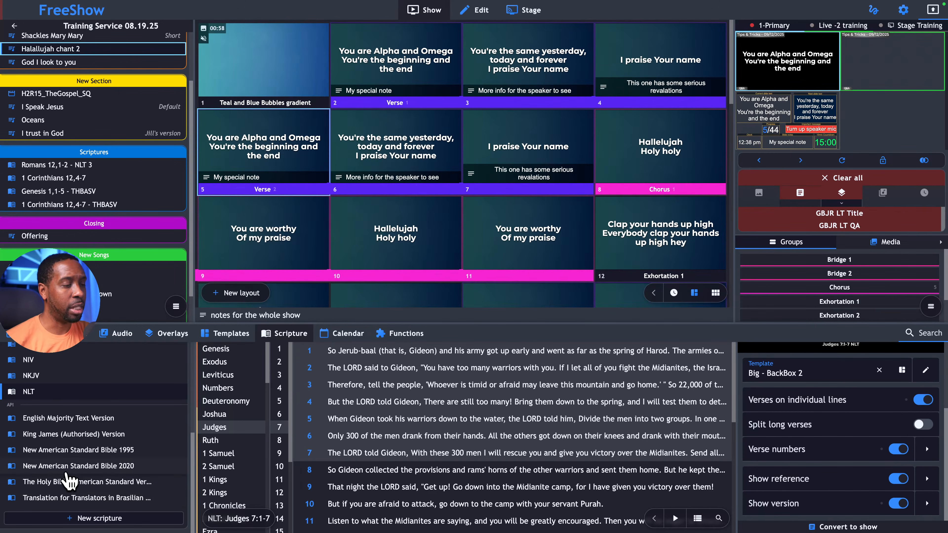
pyautogui.scroll(2, 116, 452)
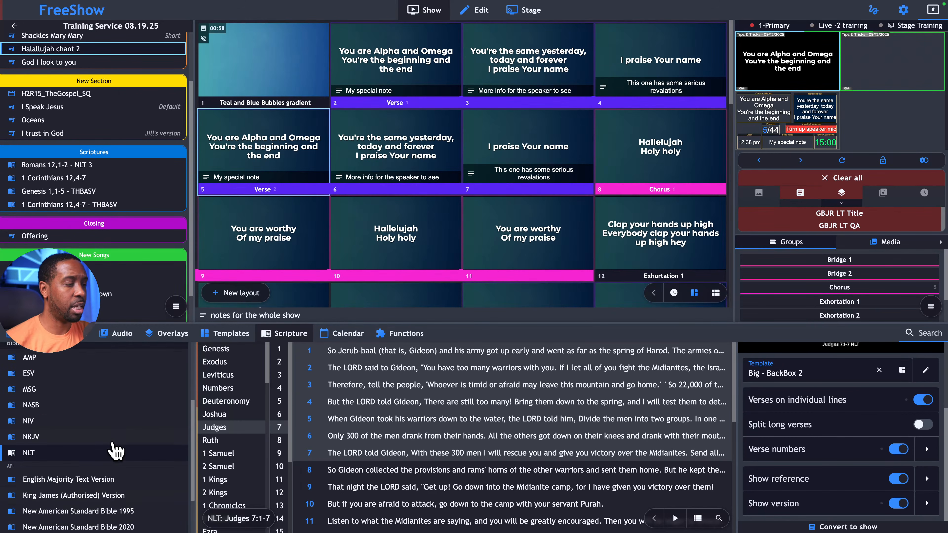
pyautogui.scroll(4, 116, 452)
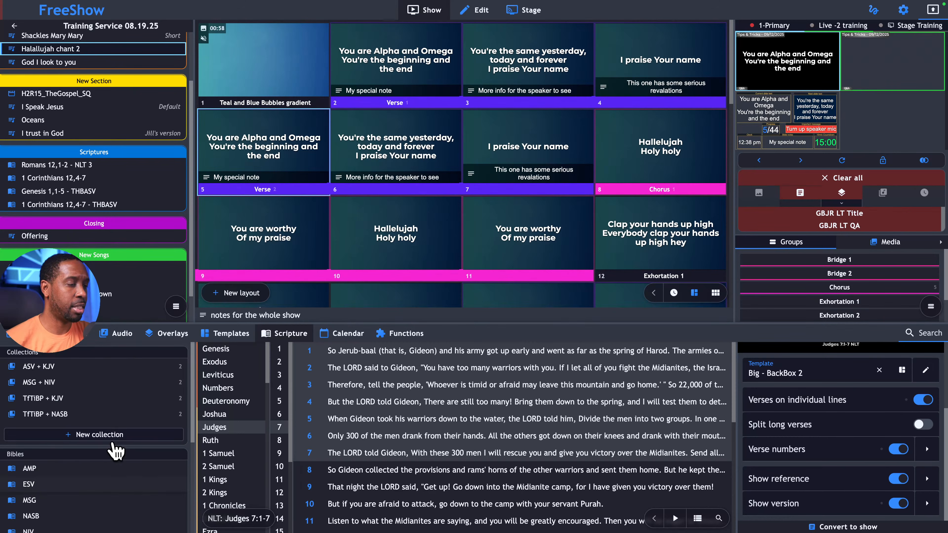
# View the API and local Bibles offered for a new scripture collection without creating one.
pyautogui.click(80, 435)
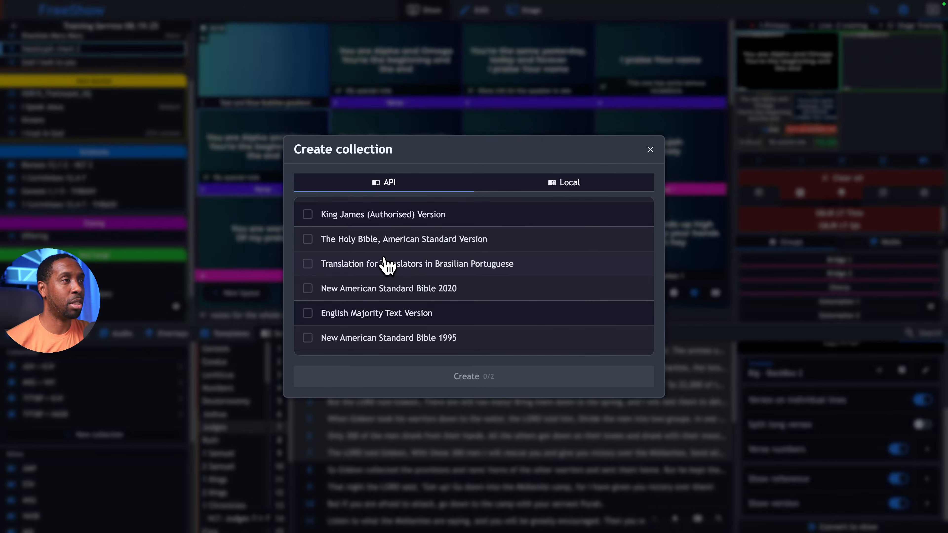
pyautogui.click(565, 185)
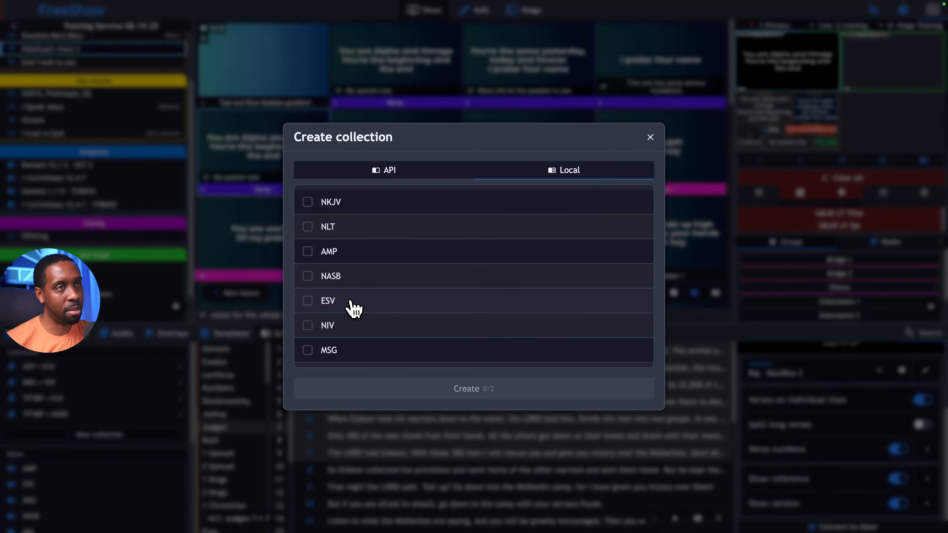
pyautogui.click(651, 138)
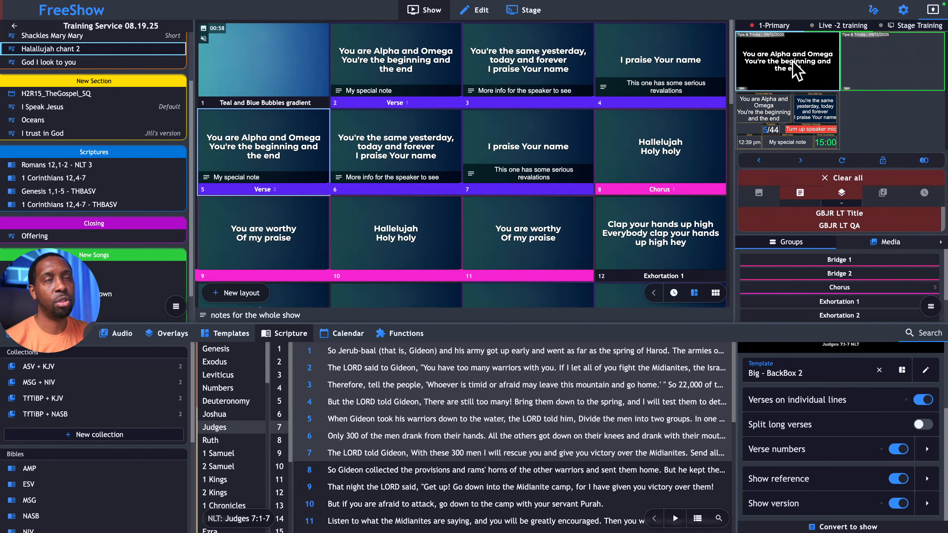
# Check the slide and scripture template overrides in the output style settings and return to the show.
pyautogui.click(903, 10)
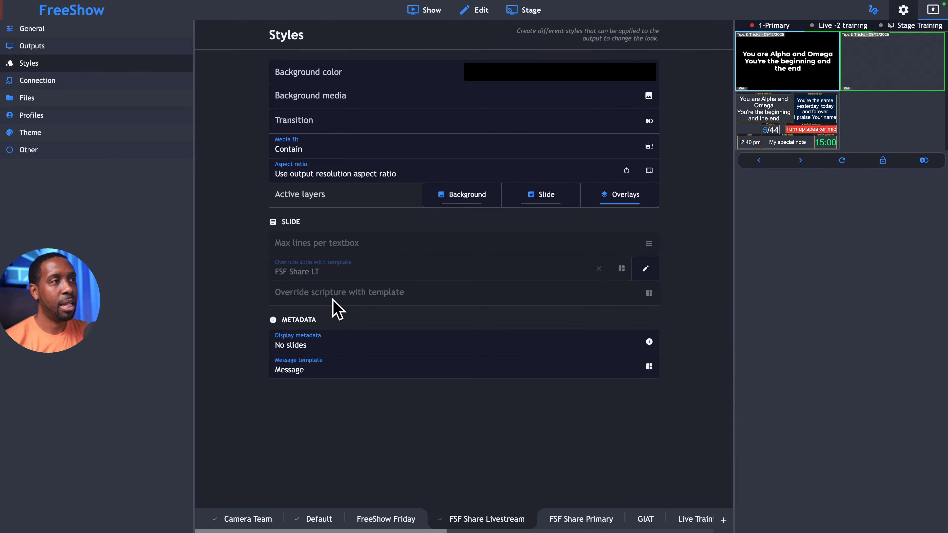
pyautogui.click(429, 10)
# Enable splitting of long verses, select Judges 7:1a, and reset the split size to 100.
pyautogui.scroll(-3, 795, 498)
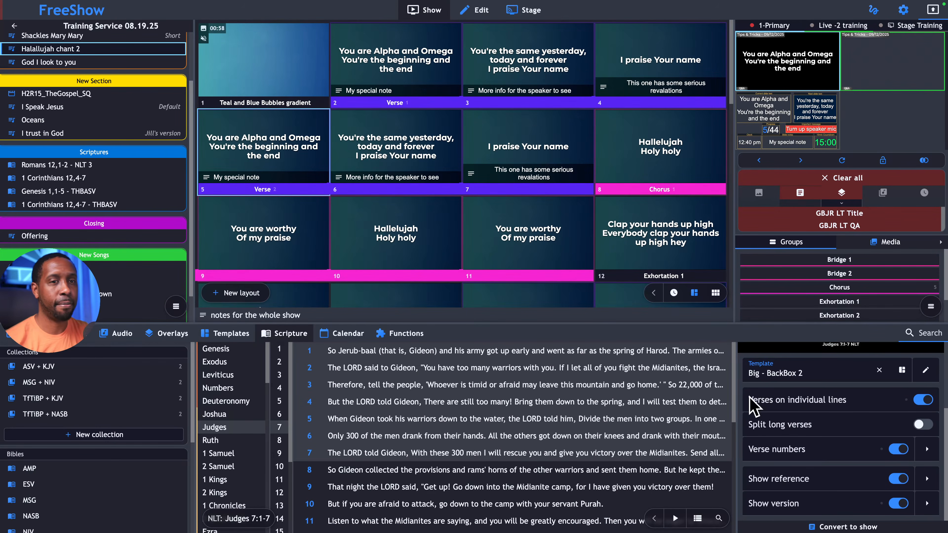
pyautogui.click(917, 425)
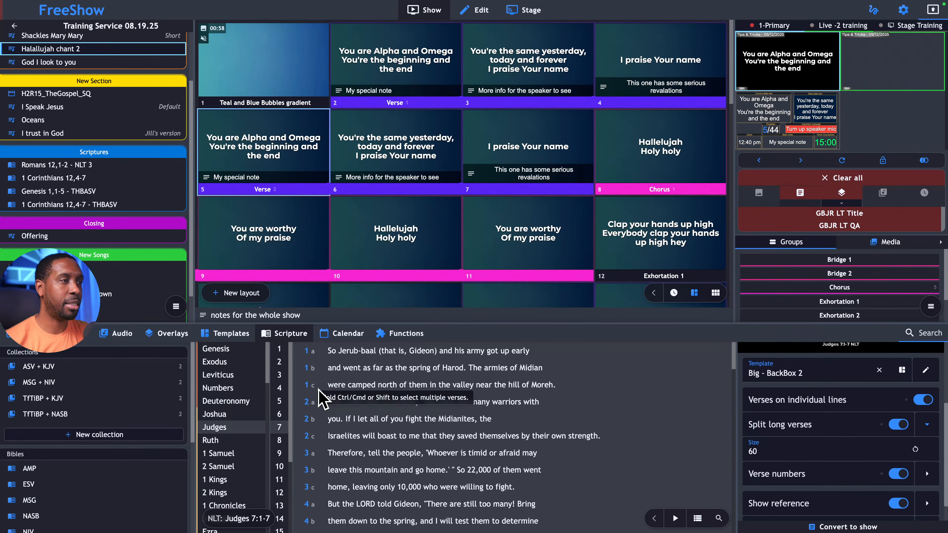
pyautogui.click(357, 353)
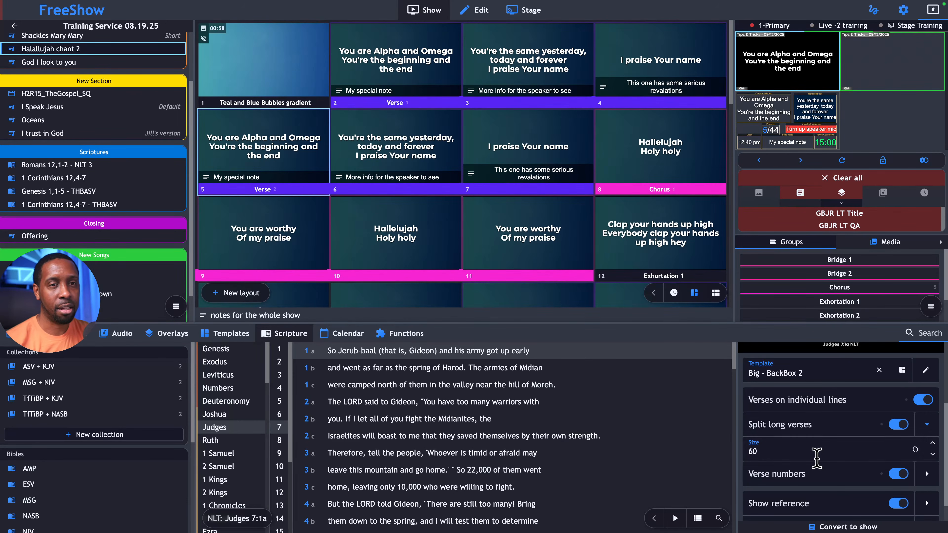
pyautogui.click(914, 450)
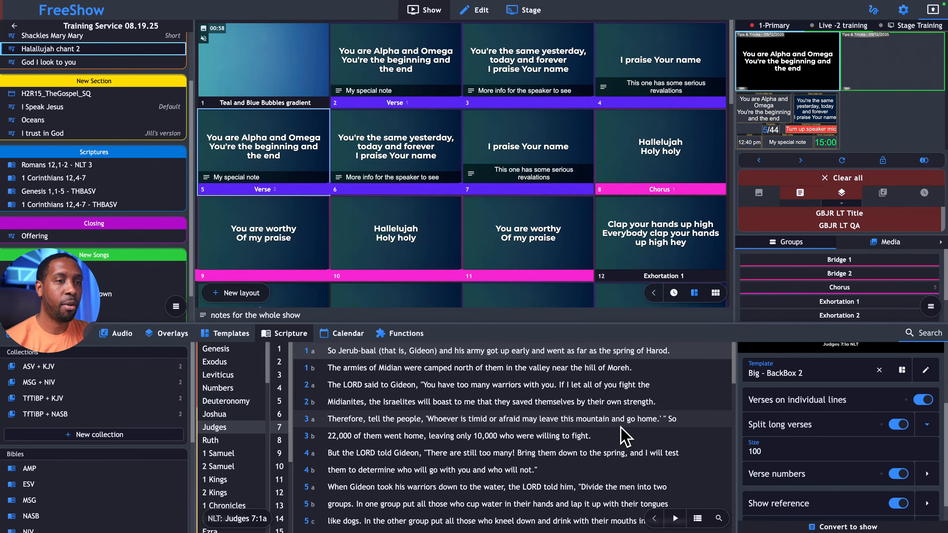
# Play Judges 7:1a in the output, enlarge the primary output preview, and advance to verse 1b.
pyautogui.click(676, 518)
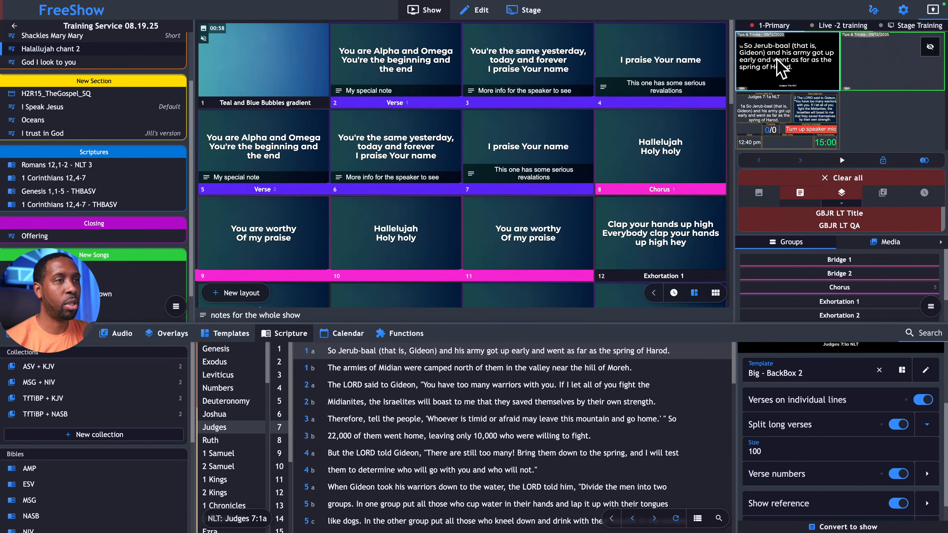
pyautogui.click(778, 65)
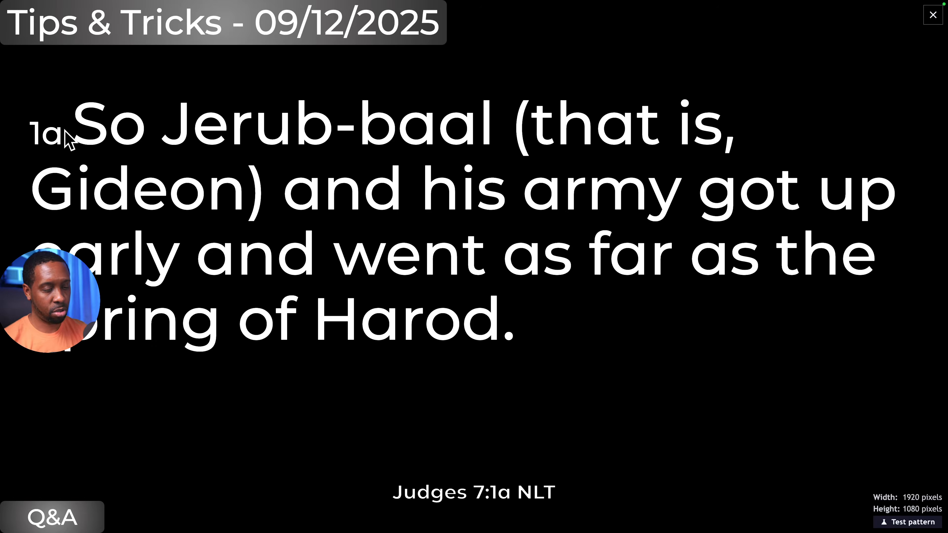
pyautogui.press('Right')
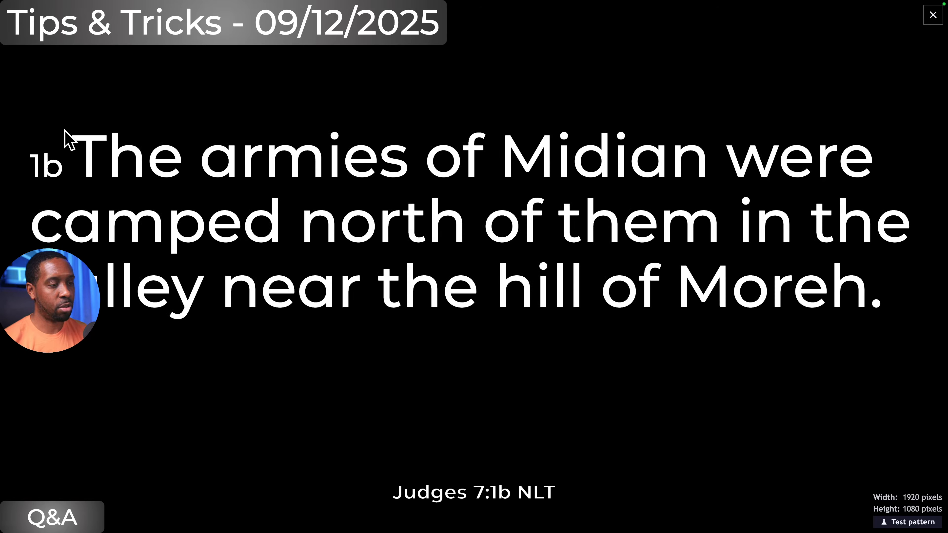
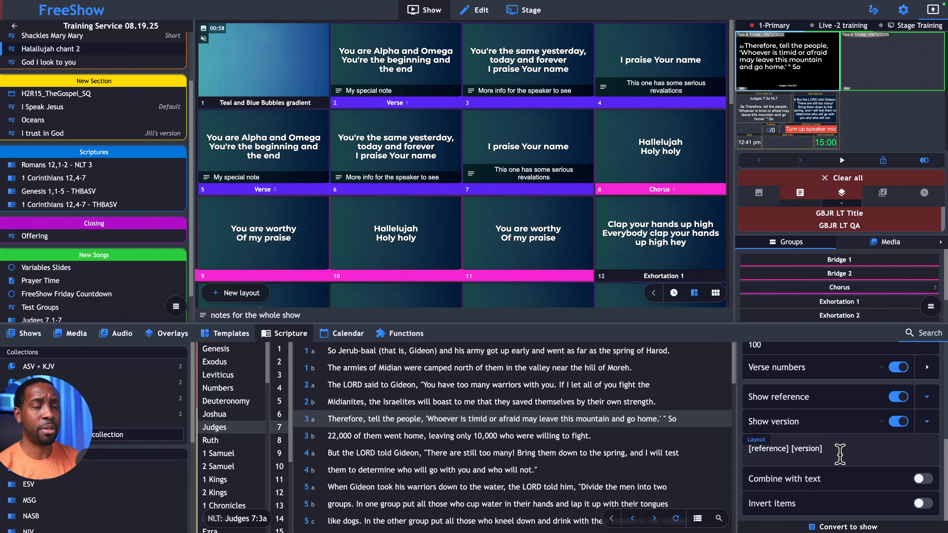
# Put [version] on its own line below [reference] in the scripture layout and preview Judges 7:3b in the enlarged primary output.
pyautogui.click(793, 444)
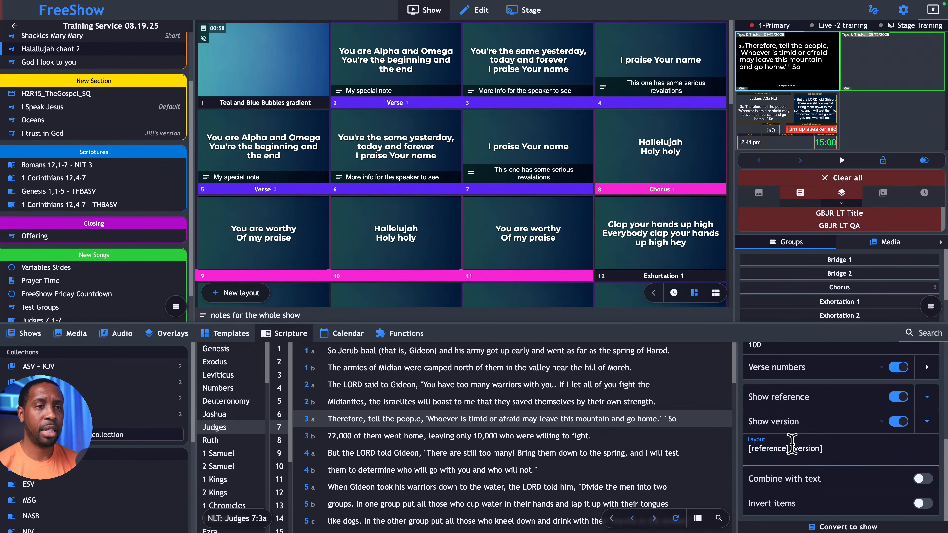
pyautogui.press('Return')
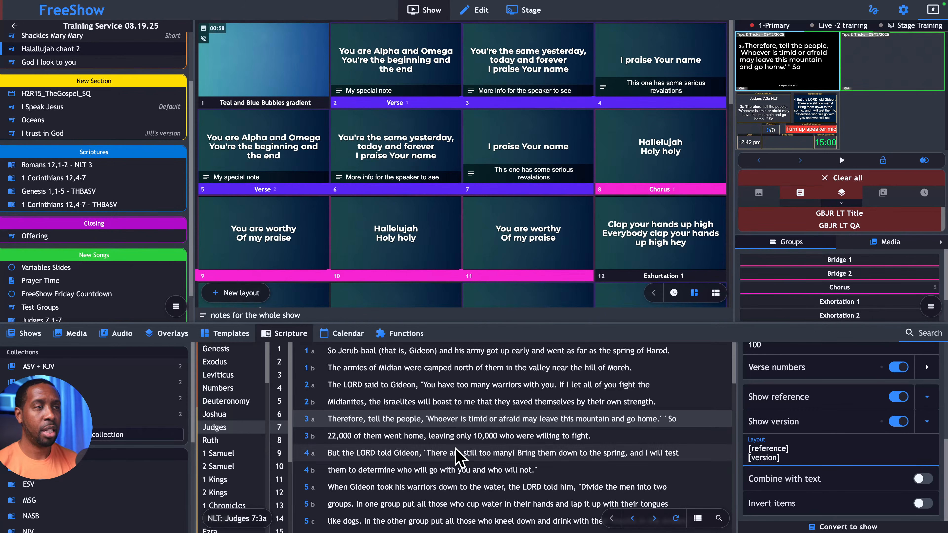
pyautogui.click(436, 438)
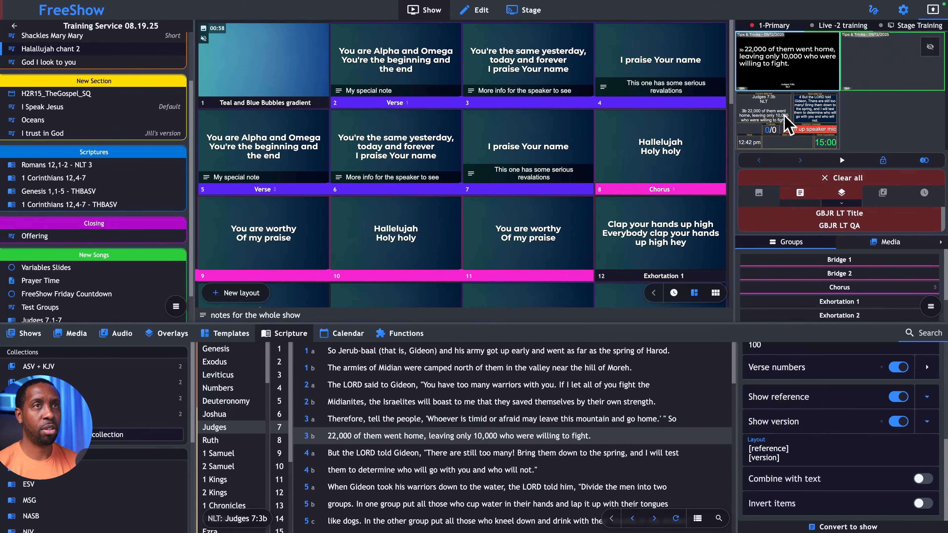
pyautogui.doubleClick(781, 73)
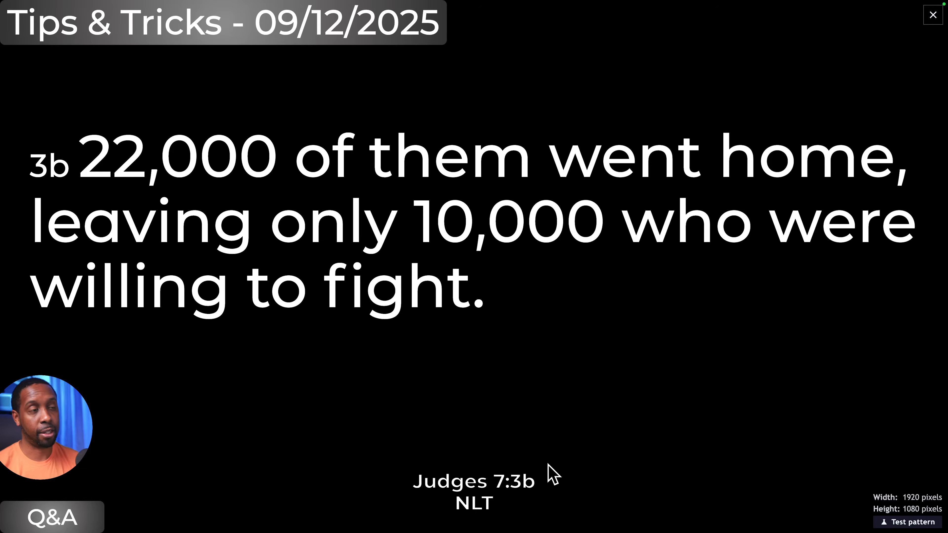
pyautogui.press('Escape')
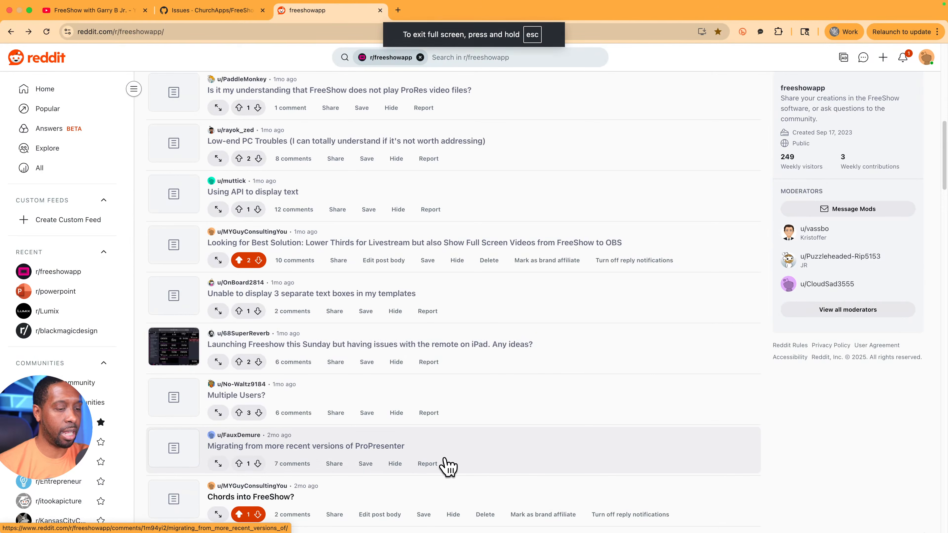
# Launch the Bitfocus Companion admin page and open its button grid.
pyautogui.press('super+Tab')
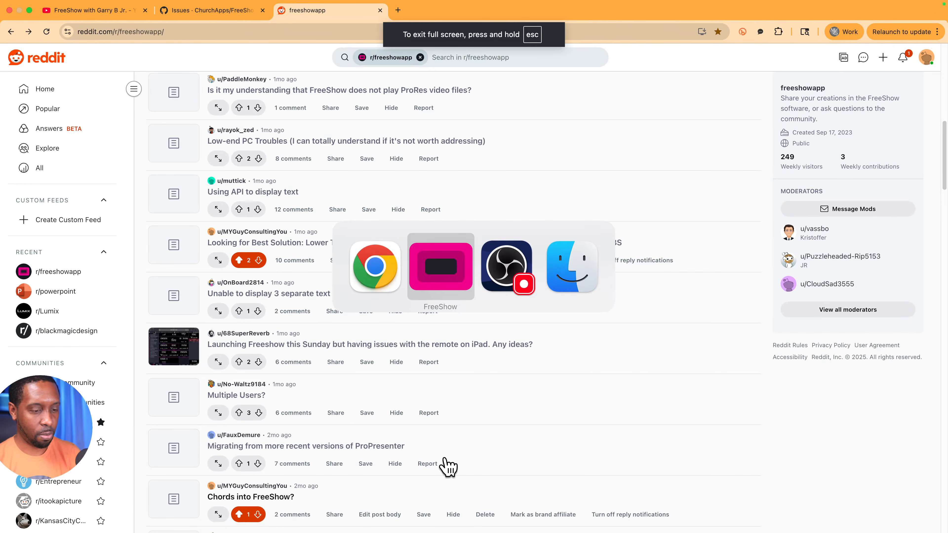
pyautogui.press('shift+super+Tab')
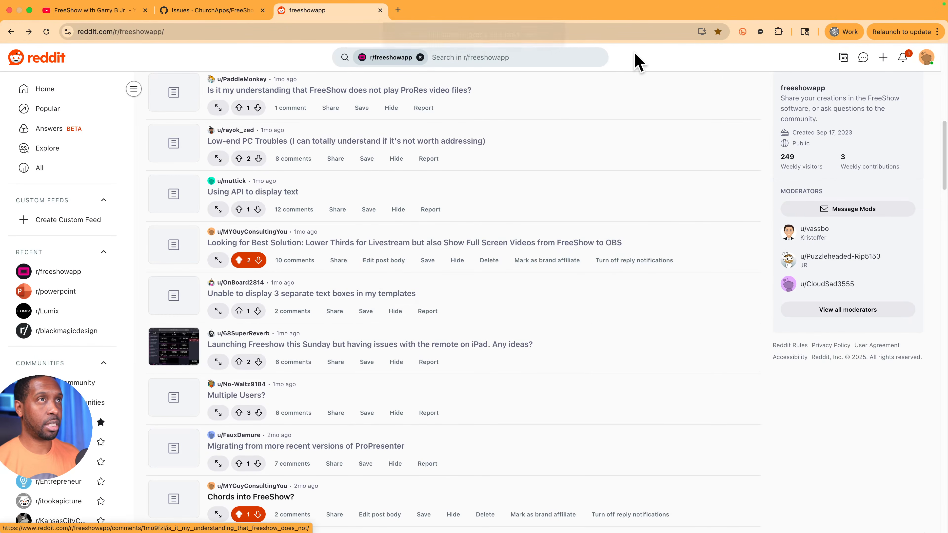
pyautogui.click(648, 6)
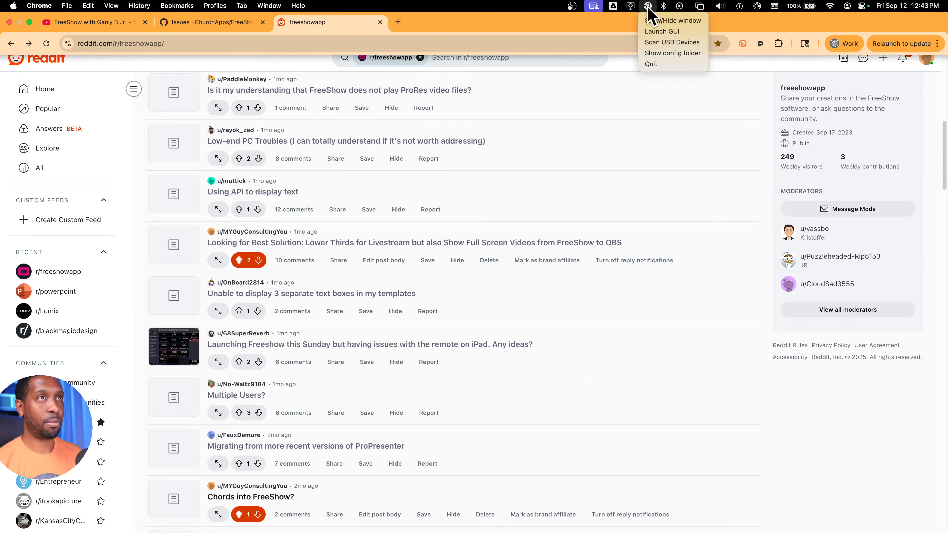
pyautogui.click(652, 31)
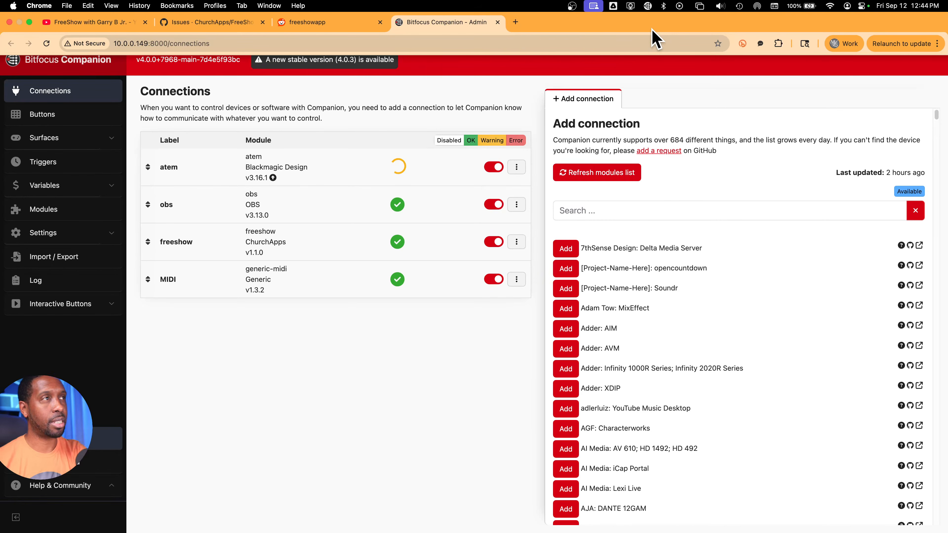
pyautogui.click(52, 115)
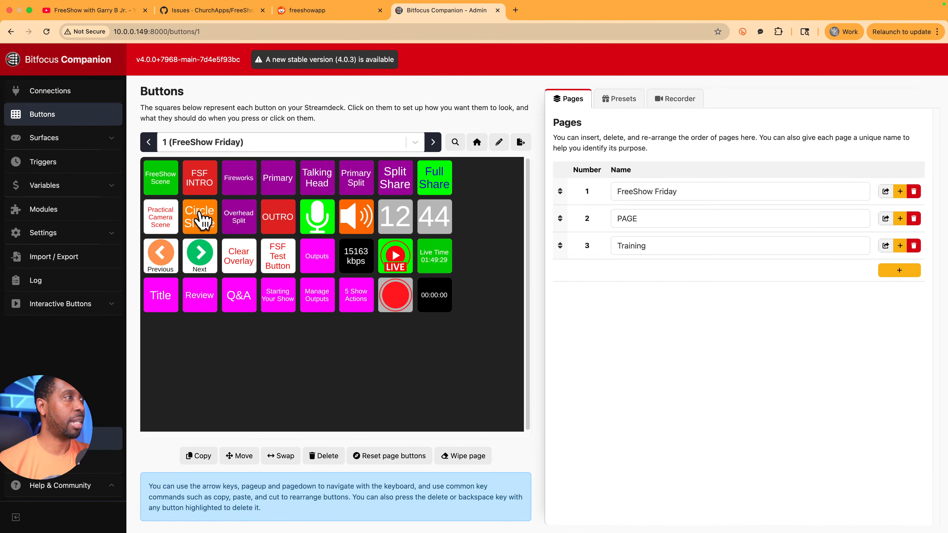
# Inspect the Circle Share button's actions and the feedback assigned to the speaker icon button.
pyautogui.click(203, 226)
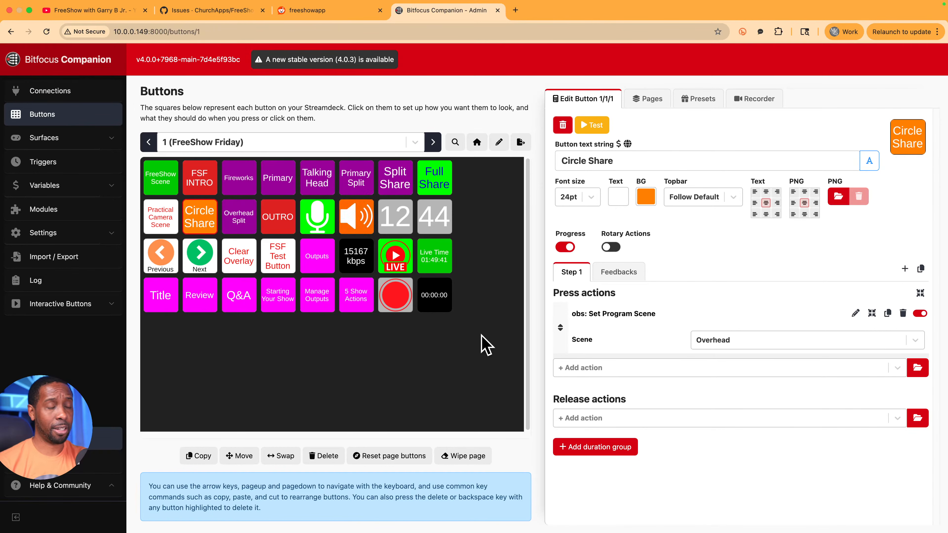
pyautogui.click(357, 220)
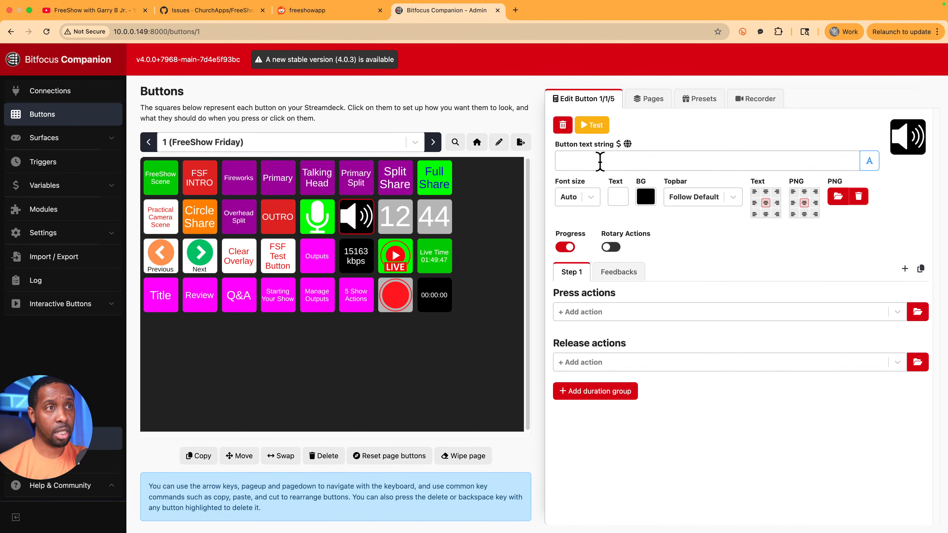
pyautogui.click(618, 278)
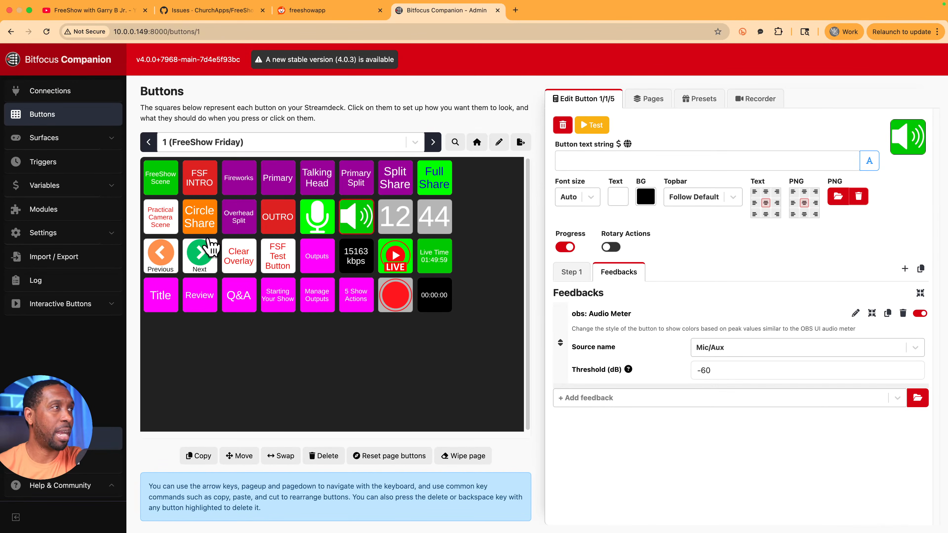
# Replace "Share" with the presenter's first name in the Circle Share button's text and delete its Set Program Scene action.
pyautogui.click(209, 224)
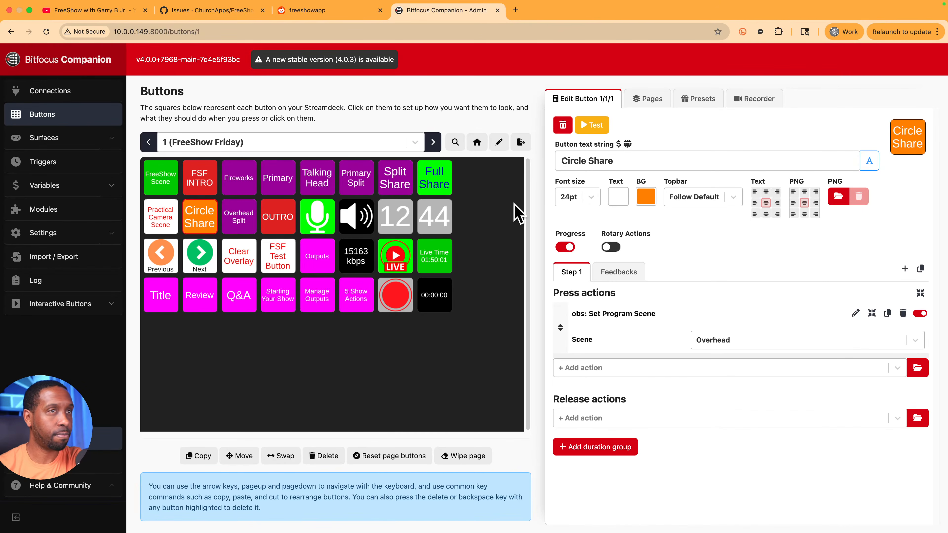
pyautogui.doubleClick(598, 160)
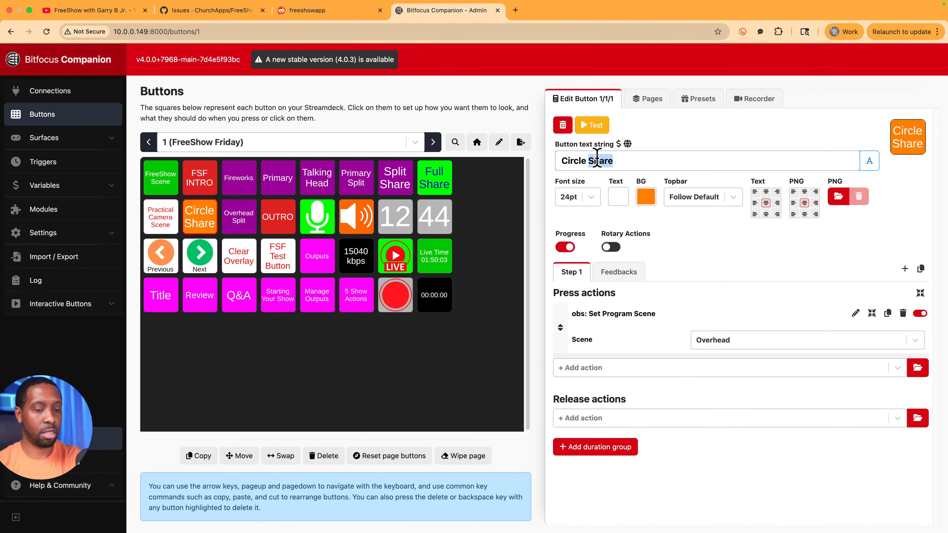
pyautogui.write('Garry')
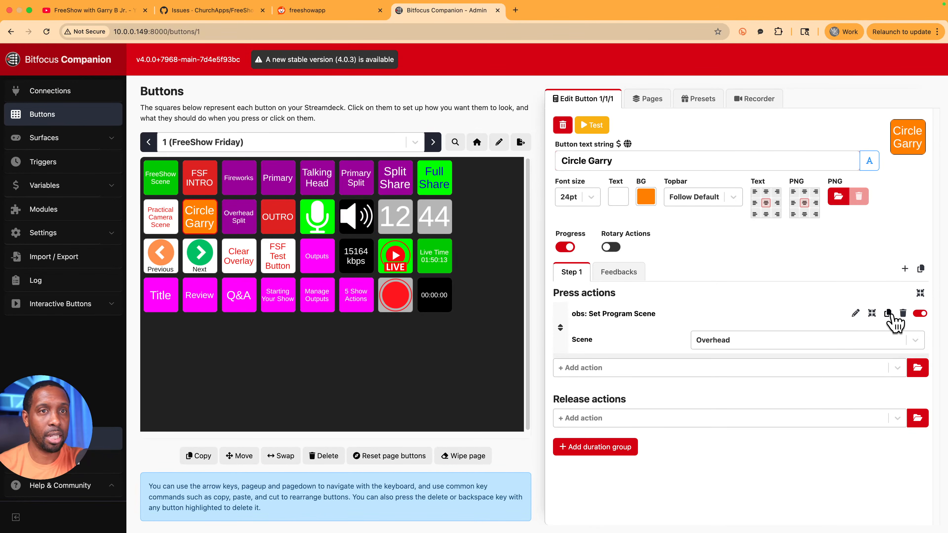
pyautogui.click(903, 314)
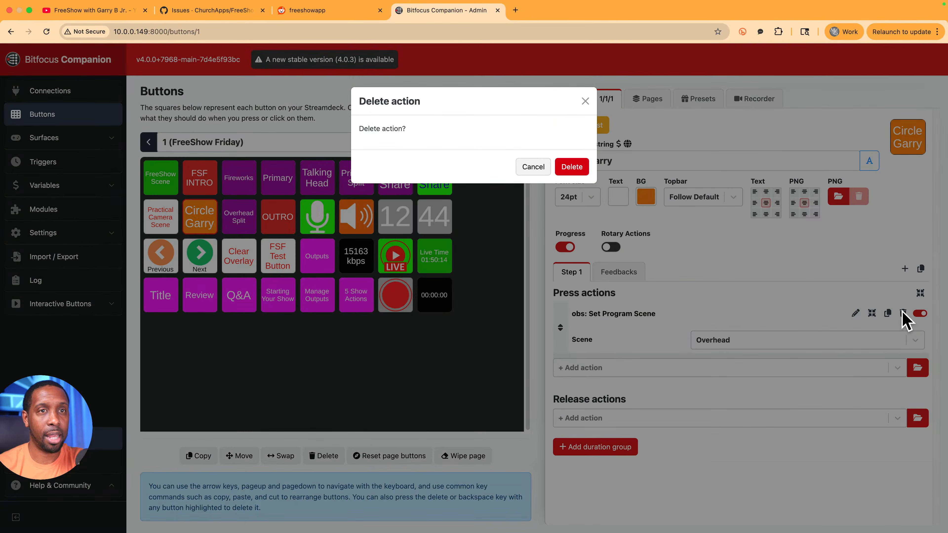
pyautogui.click(571, 165)
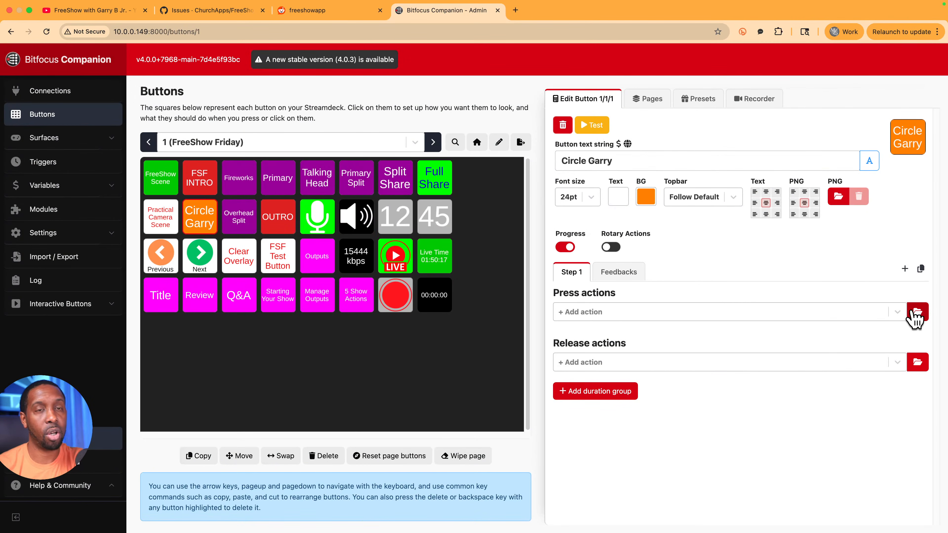
# Find the OBS source actions and add Set Source Visibility as the renamed Circle button's press action.
pyautogui.click(917, 312)
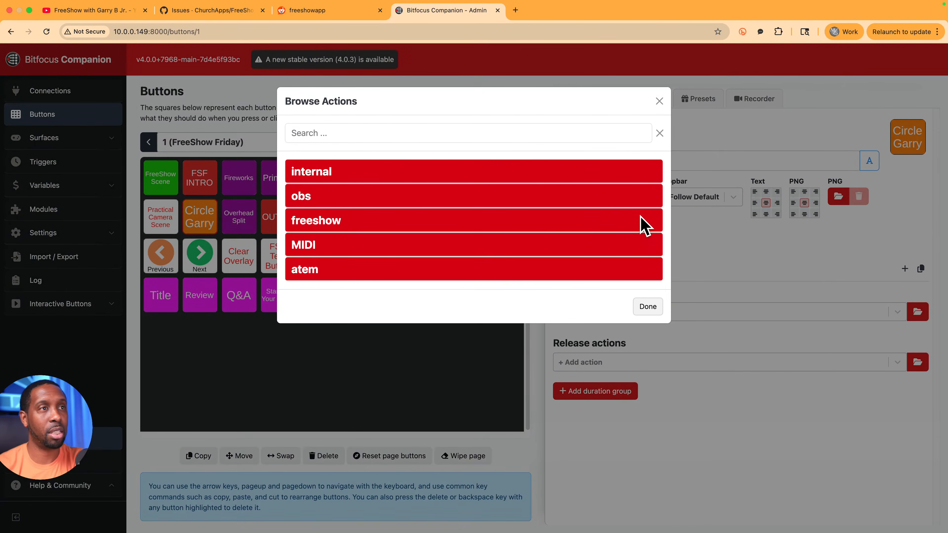
pyautogui.click(333, 135)
pyautogui.write('source')
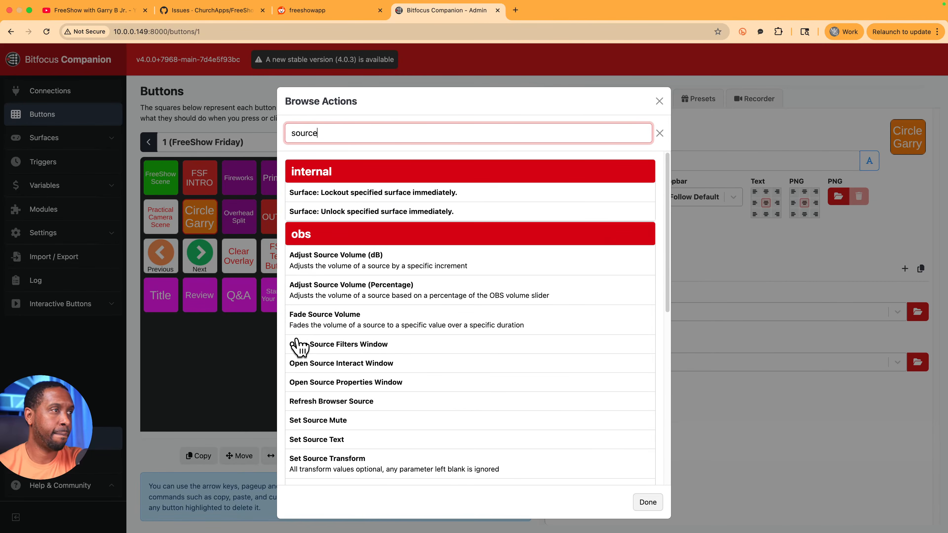
pyautogui.scroll(-3, 344, 362)
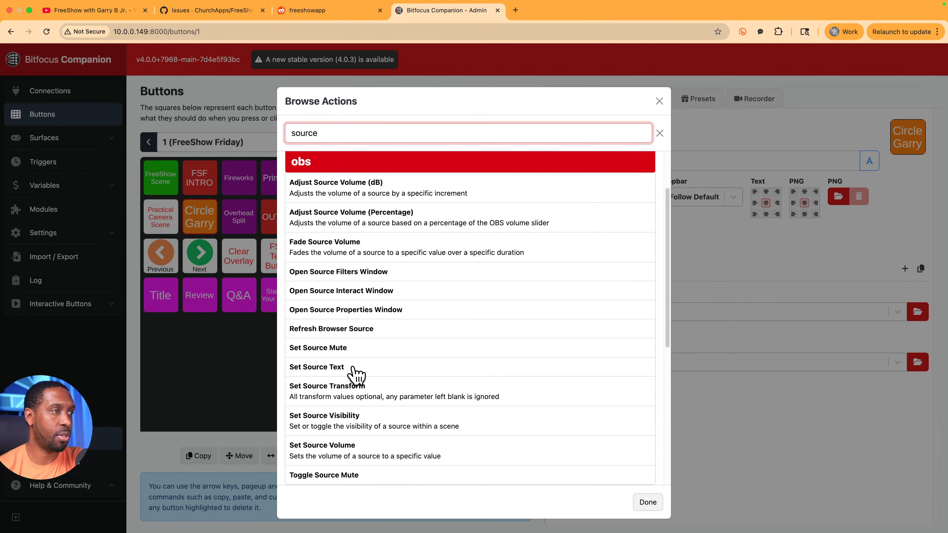
pyautogui.scroll(-3, 351, 374)
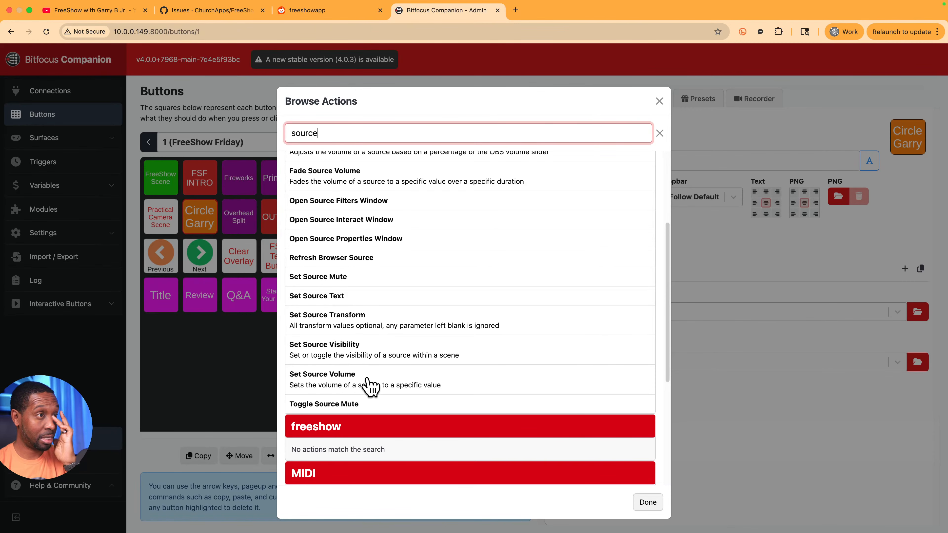
pyautogui.click(362, 352)
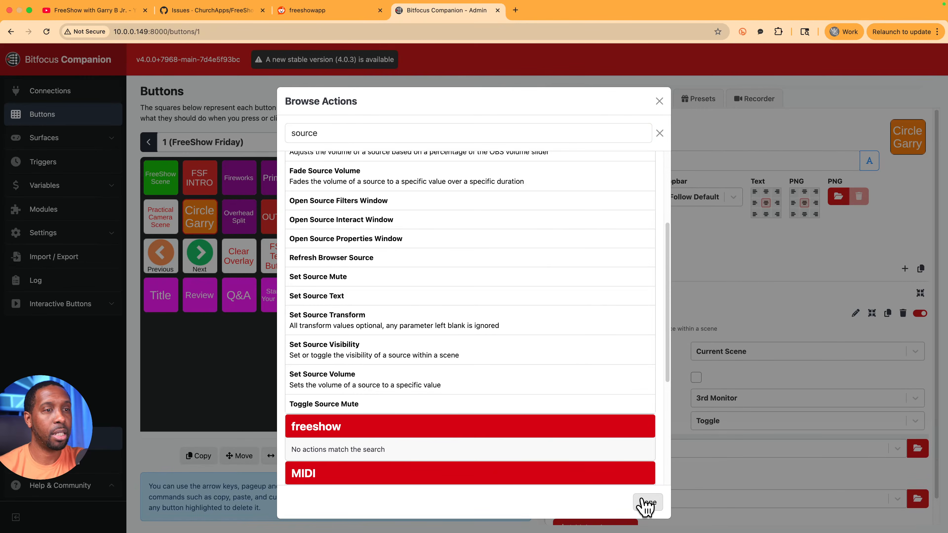
pyautogui.click(649, 502)
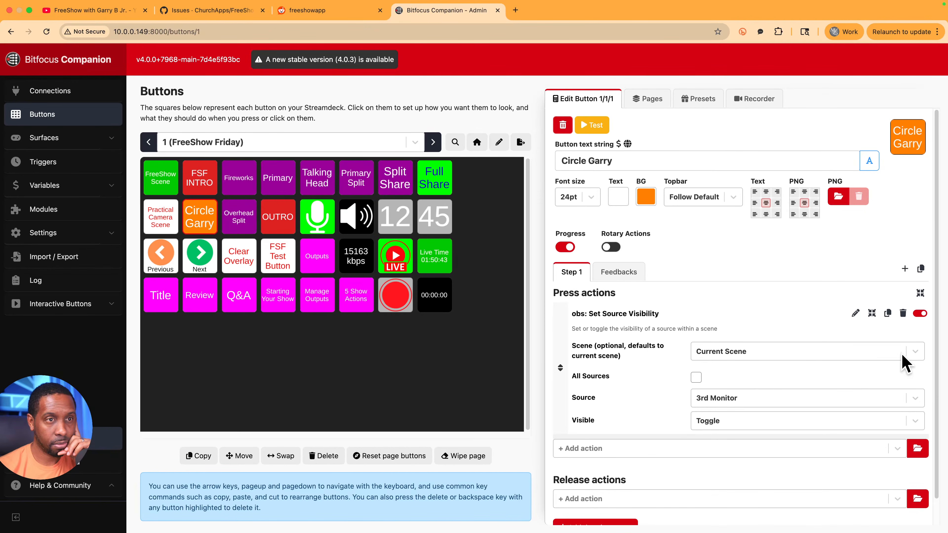
# Set the visibility action's source to Circle Camera, keeping Current Scene as the scene and Toggle as the visibility option.
pyautogui.click(915, 353)
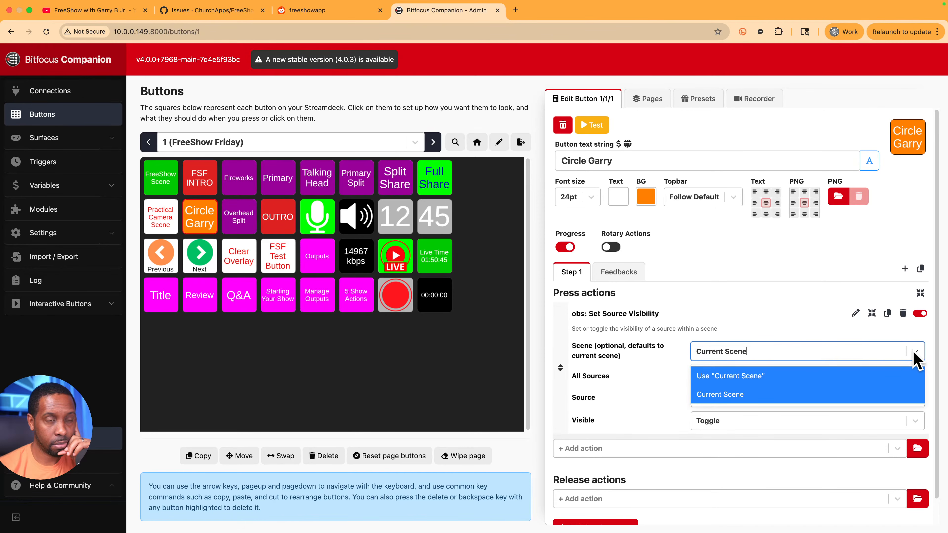
pyautogui.click(861, 327)
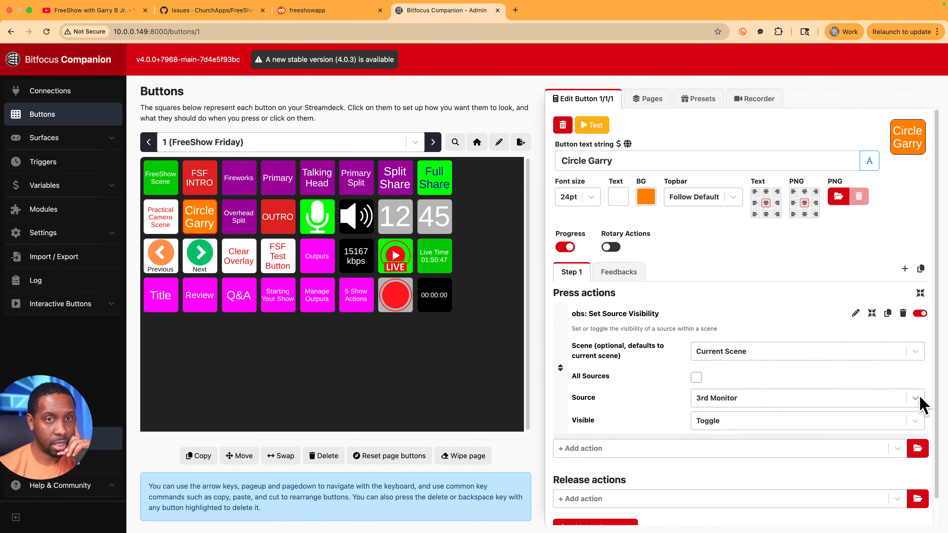
pyautogui.click(924, 404)
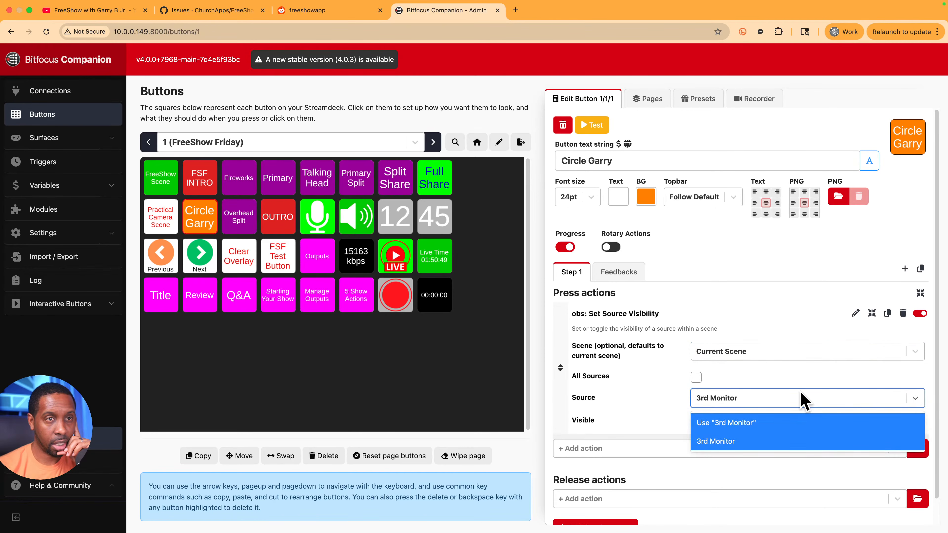
pyautogui.click(803, 400)
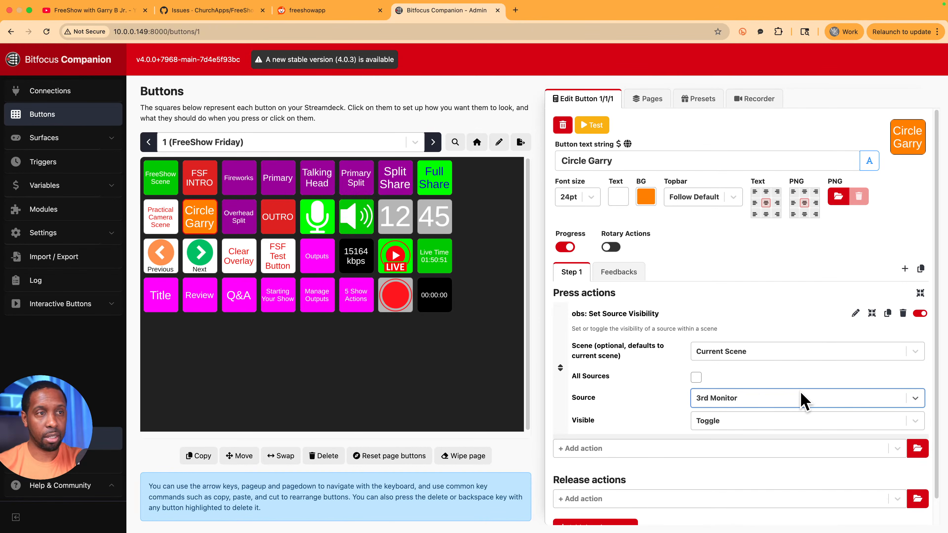
pyautogui.click(757, 396)
pyautogui.press('BackSpace')
pyautogui.press('BackSpace')
pyautogui.press('BackSpace')
pyautogui.press('BackSpace')
pyautogui.press('BackSpace')
pyautogui.press('BackSpace')
pyautogui.press('BackSpace')
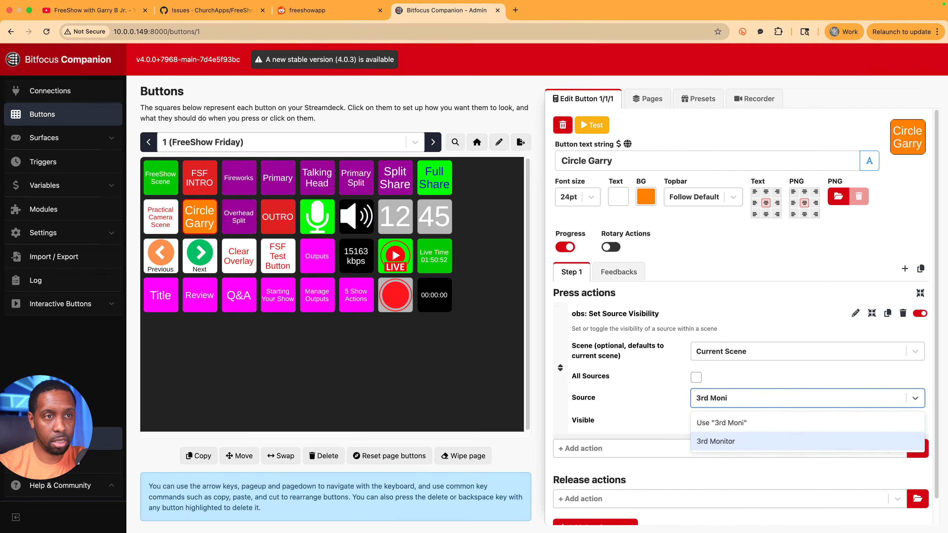
pyautogui.press('BackSpace')
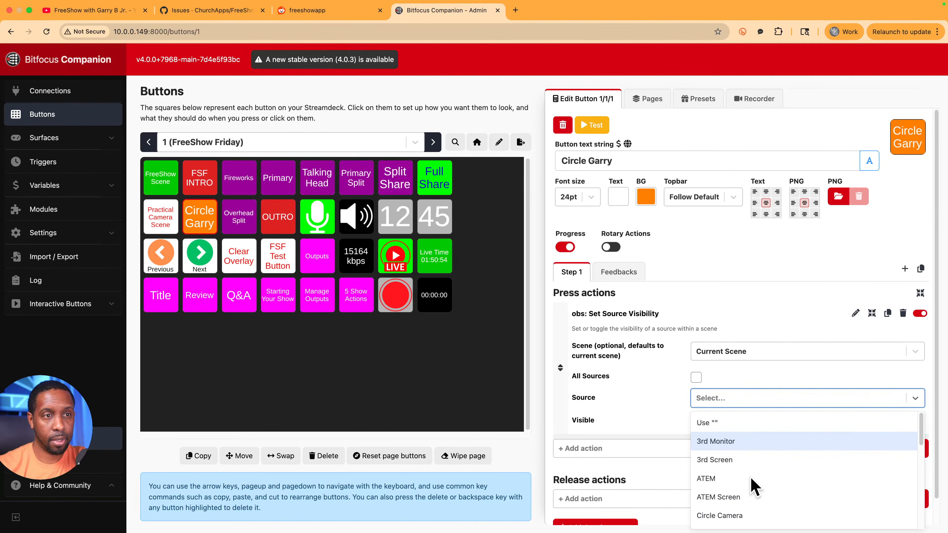
pyautogui.scroll(-2, 737, 485)
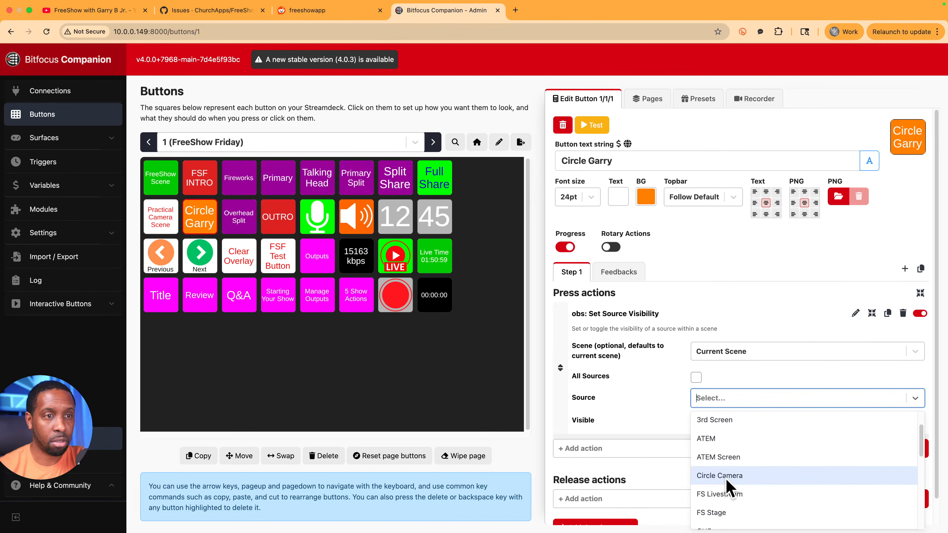
pyautogui.scroll(-3, 729, 488)
pyautogui.scroll(2, 729, 488)
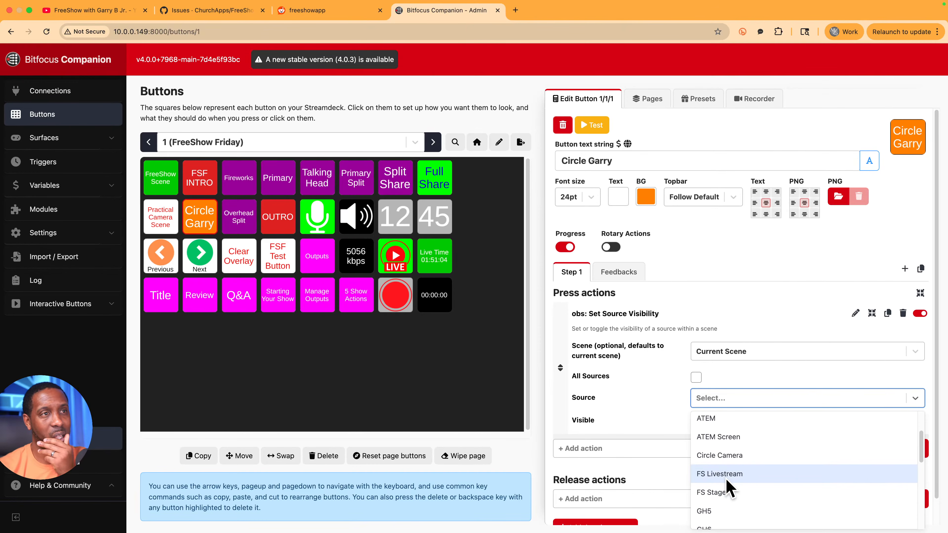
pyautogui.click(726, 456)
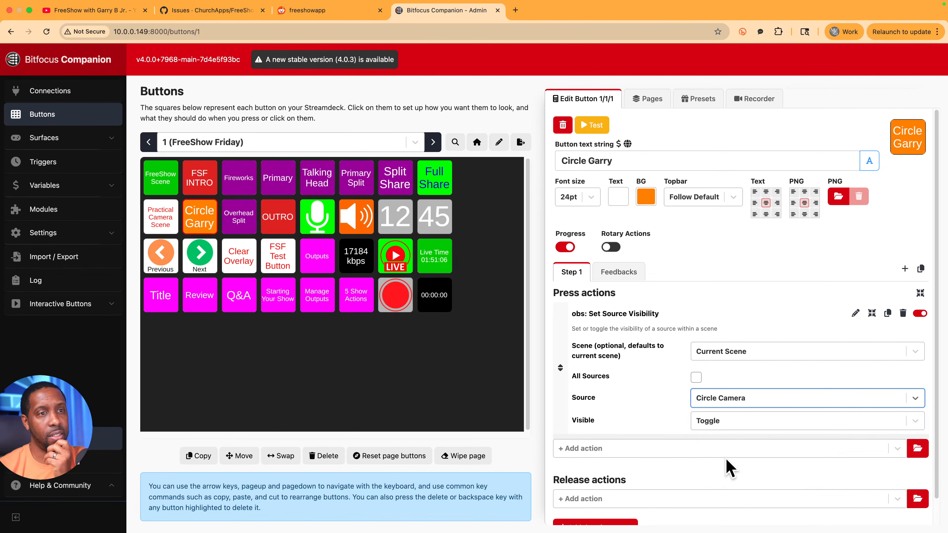
pyautogui.click(709, 426)
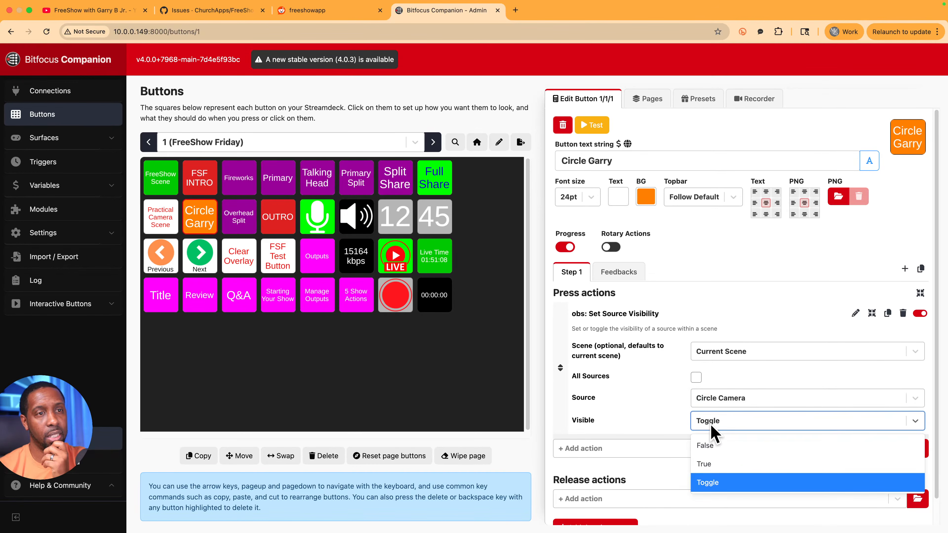
pyautogui.click(661, 423)
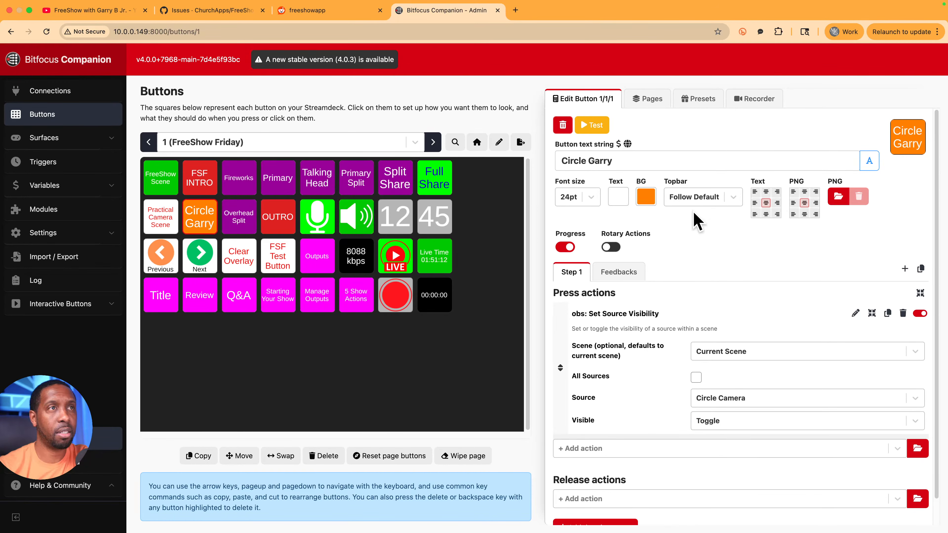
# Test the Circle button's source visibility action repeatedly to toggle the Circle Camera off and on.
pyautogui.click(593, 126)
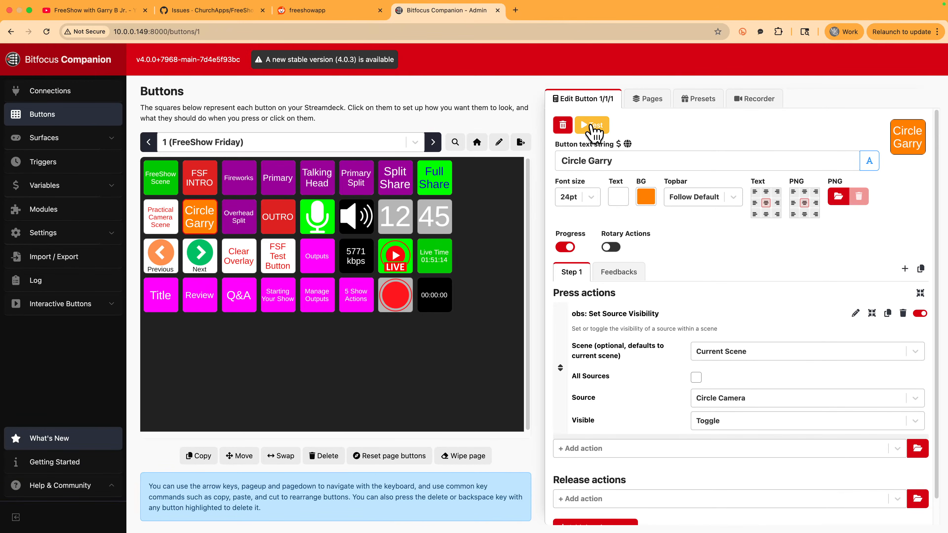
pyautogui.click(593, 126)
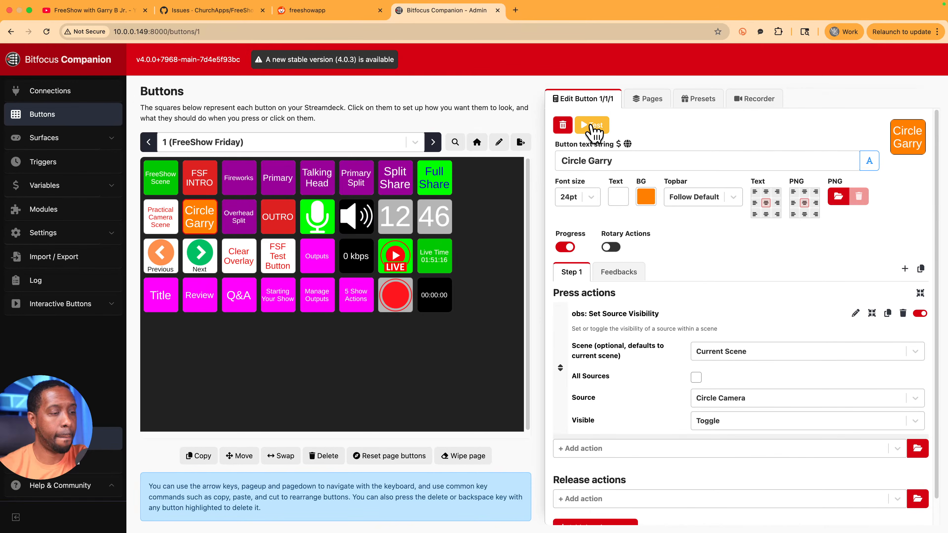
pyautogui.click(593, 126)
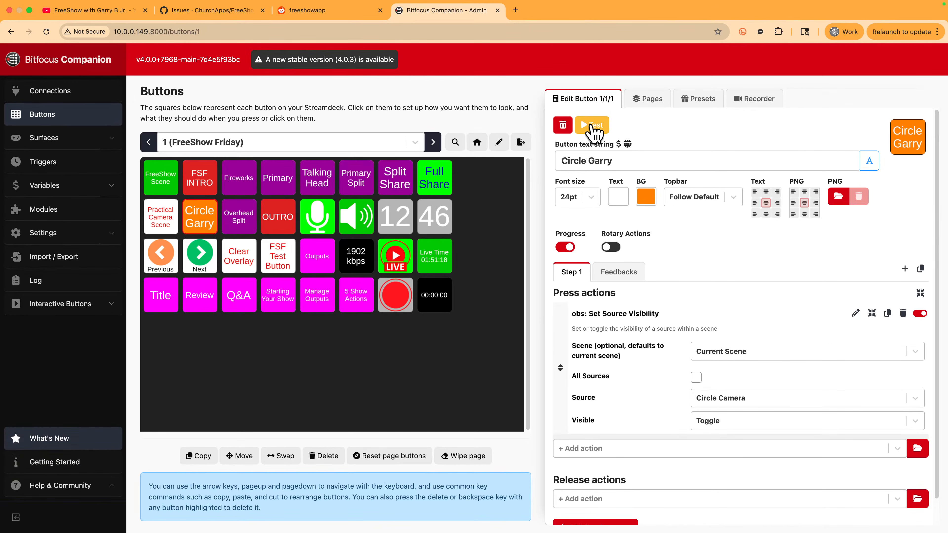
pyautogui.click(593, 126)
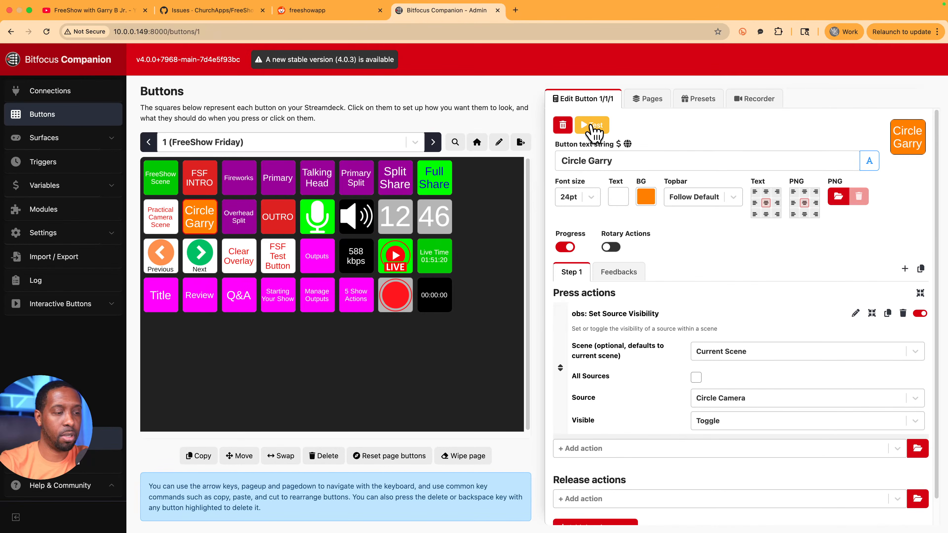
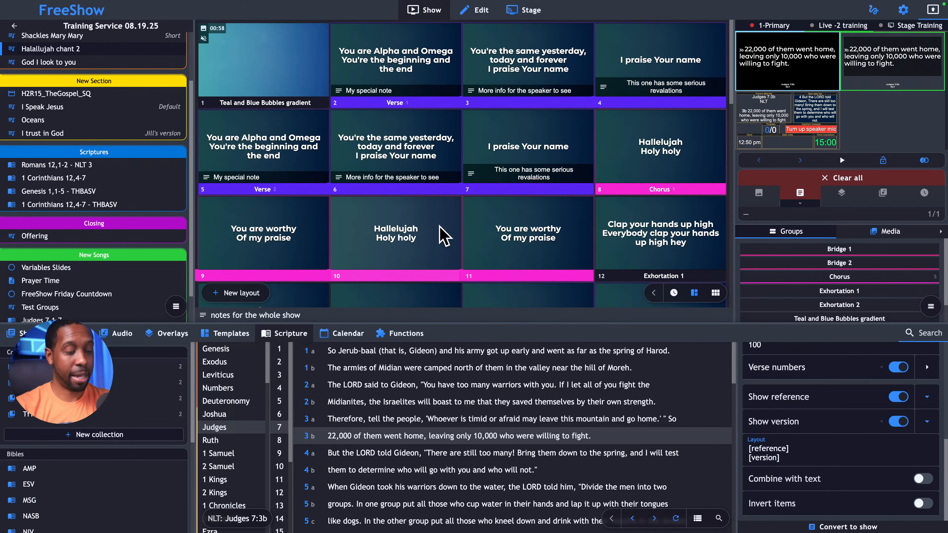
# Search FreeShow for "outro", dismiss the quick search without opening a result, and switch back to Bitfocus Companion.
pyautogui.hotkey('ctrl', 'f')
pyautogui.write('outro')
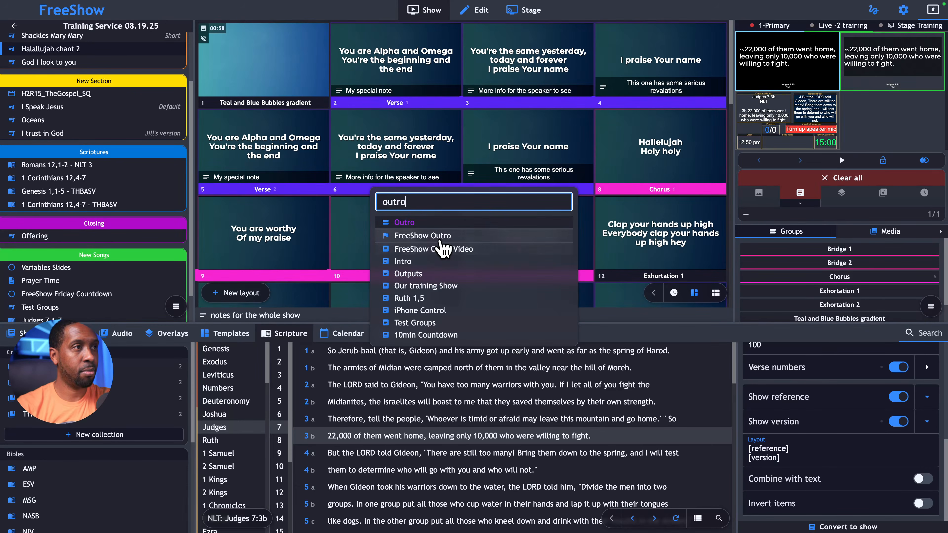
pyautogui.press('Escape')
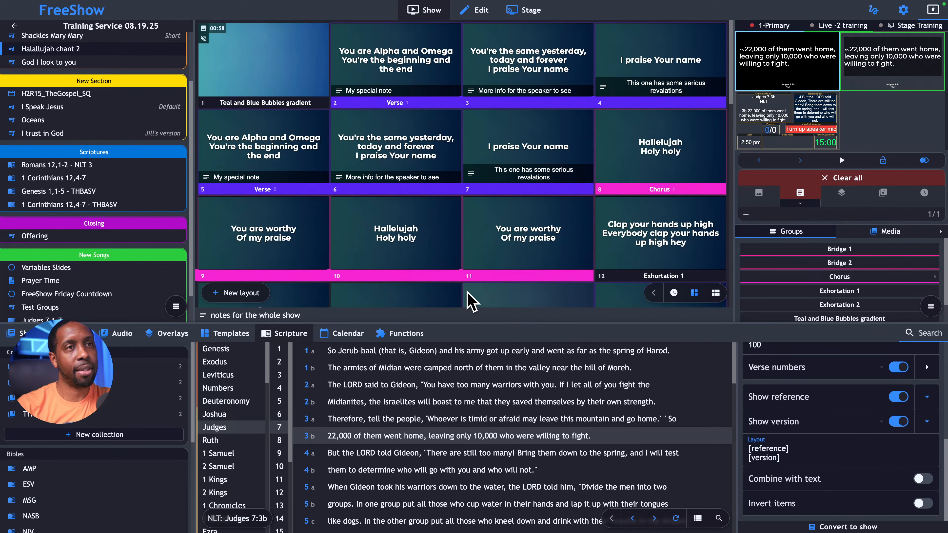
pyautogui.hotkey('ctrl', 'Left')
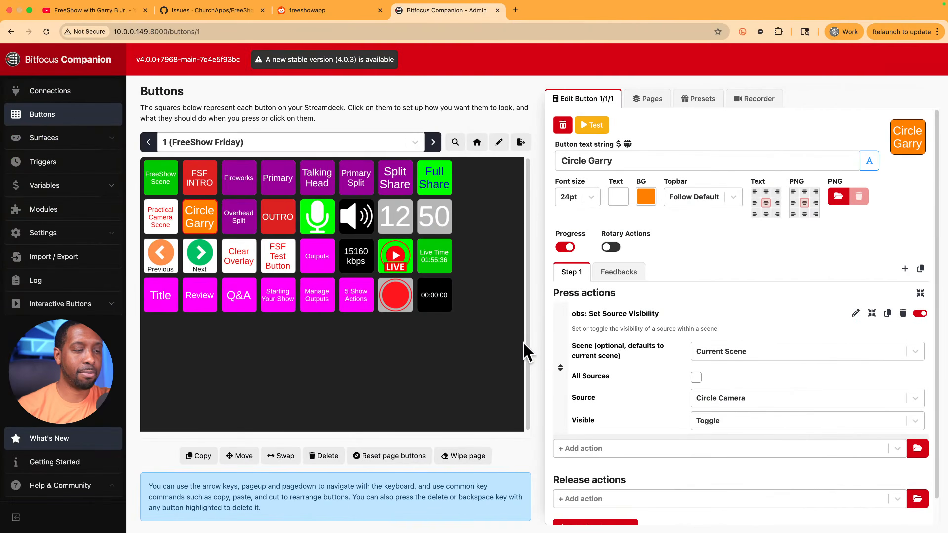